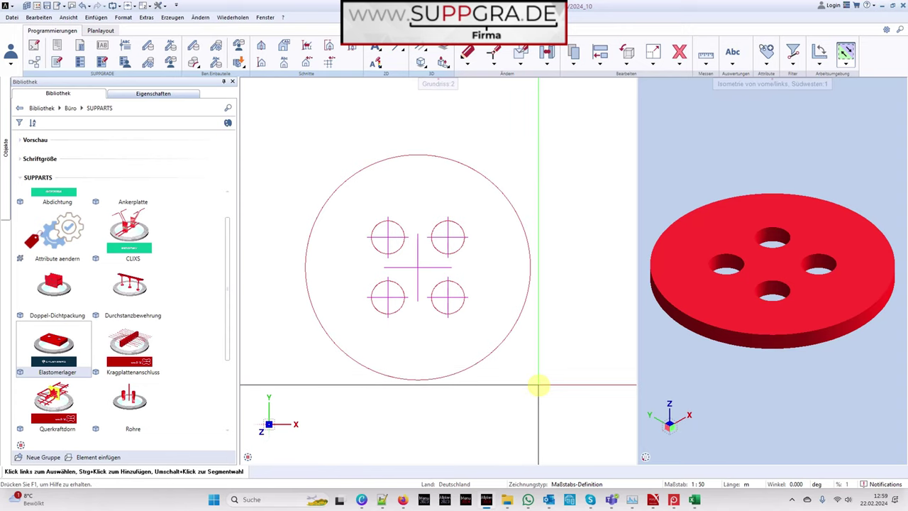
# Open the round bearing with four holes for editing and collapse its Kurztext and Langtext sections.
pyautogui.click(530, 291)
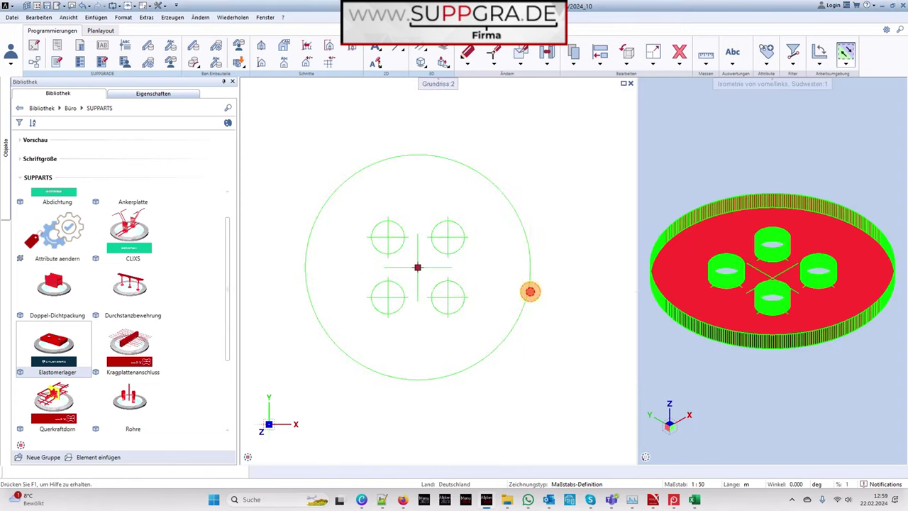
pyautogui.press('Delete')
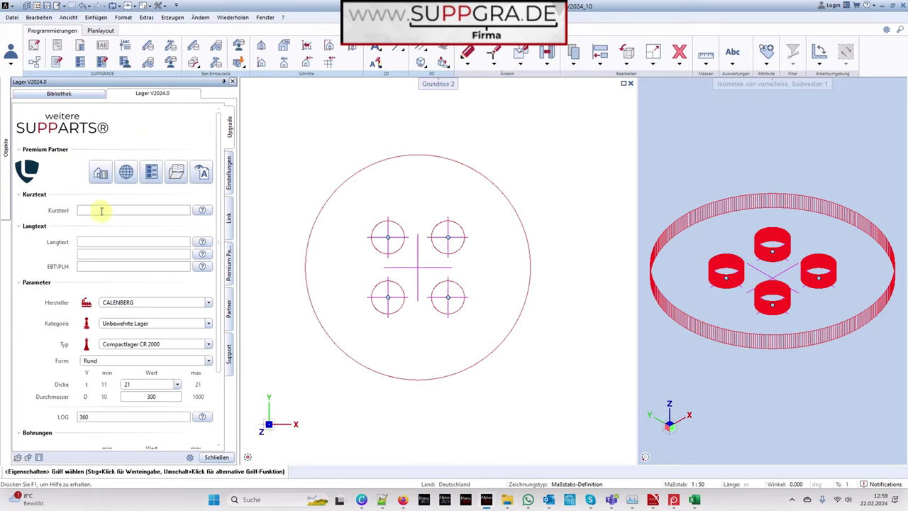
pyautogui.click(5, 197)
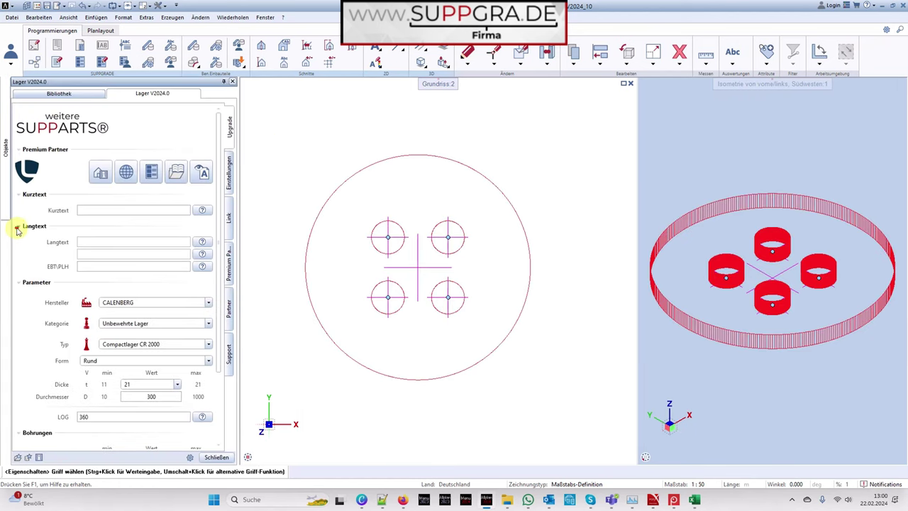
pyautogui.click(19, 227)
pyautogui.click(20, 195)
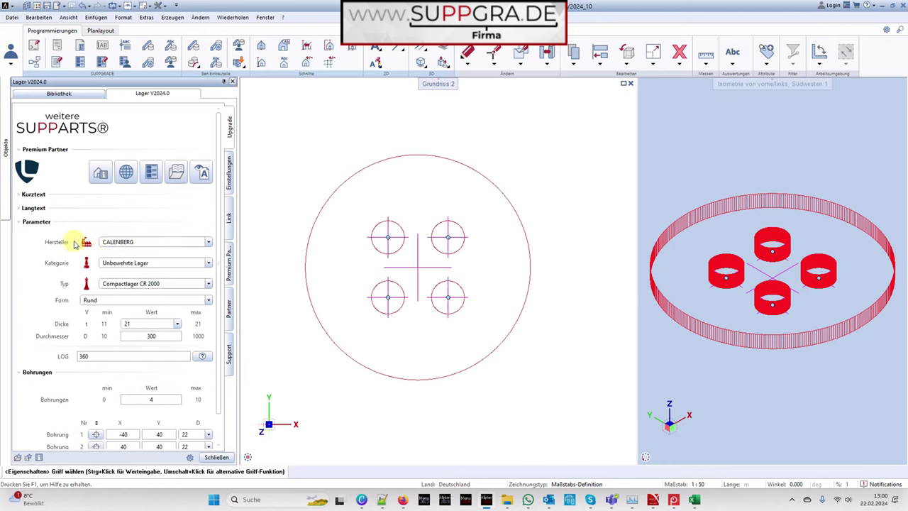
# Examine the manufacturer, category and type options available for the bearing.
pyautogui.moveTo(80, 242); pyautogui.dragTo(145, 242)
pyautogui.click(144, 242)
pyautogui.click(143, 241)
pyautogui.click(132, 264)
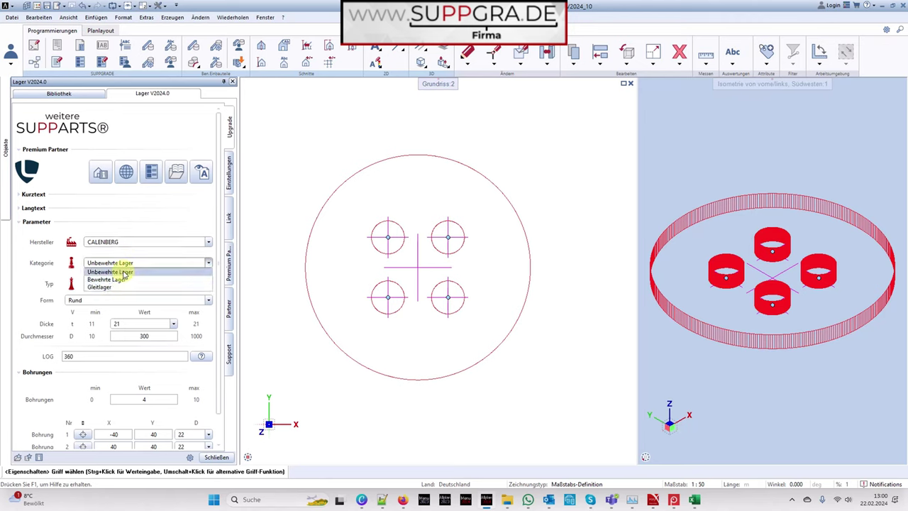
pyautogui.click(124, 272)
pyautogui.click(130, 285)
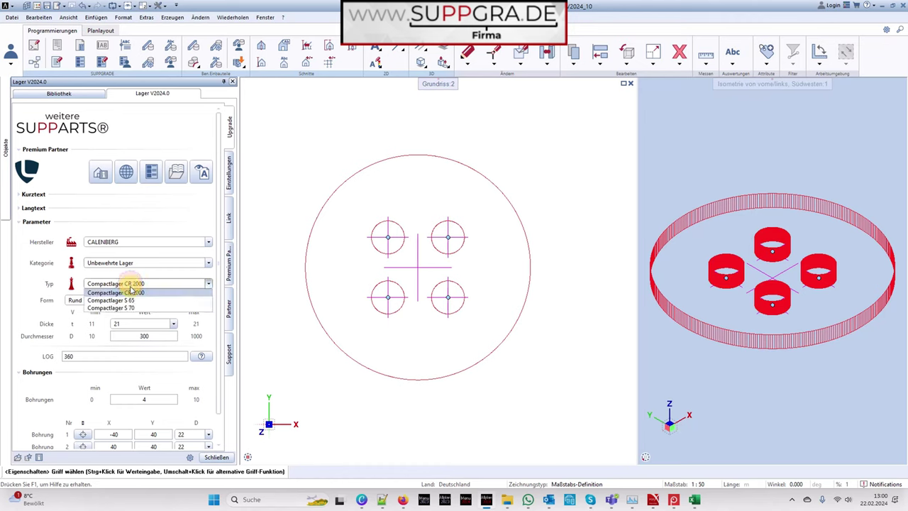
pyautogui.click(69, 281)
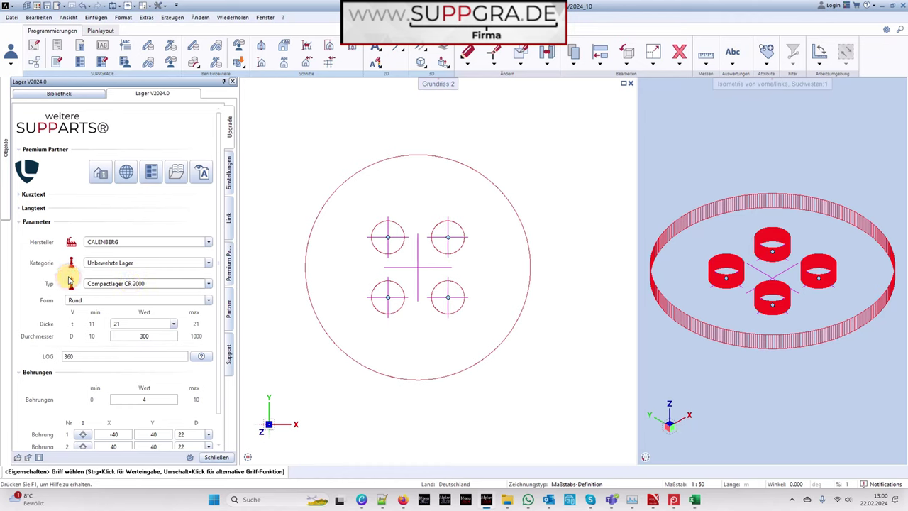
# Switch the bearing's form to Rechteckig and back to Rund.
pyautogui.click(167, 302)
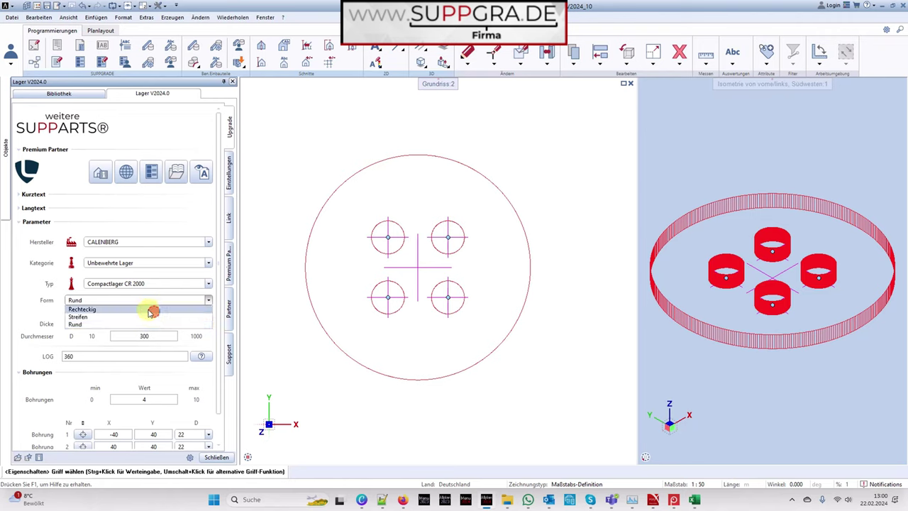
pyautogui.click(153, 310)
pyautogui.scroll(-3, 67, 287)
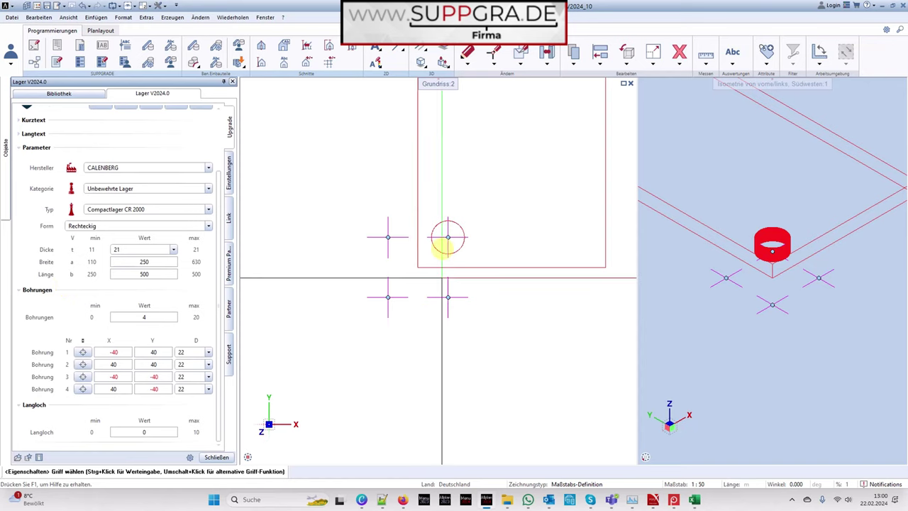
pyautogui.scroll(-2, 369, 291)
pyautogui.scroll(-3, 765, 316)
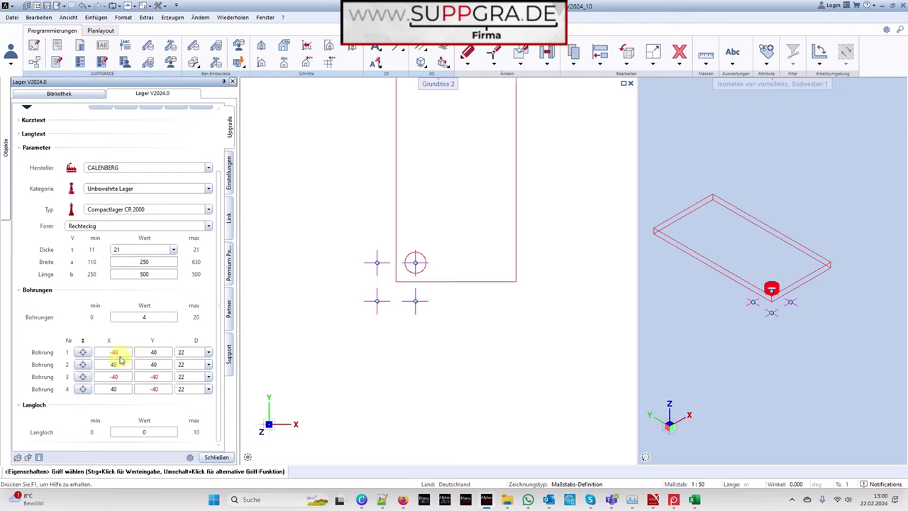
pyautogui.click(124, 226)
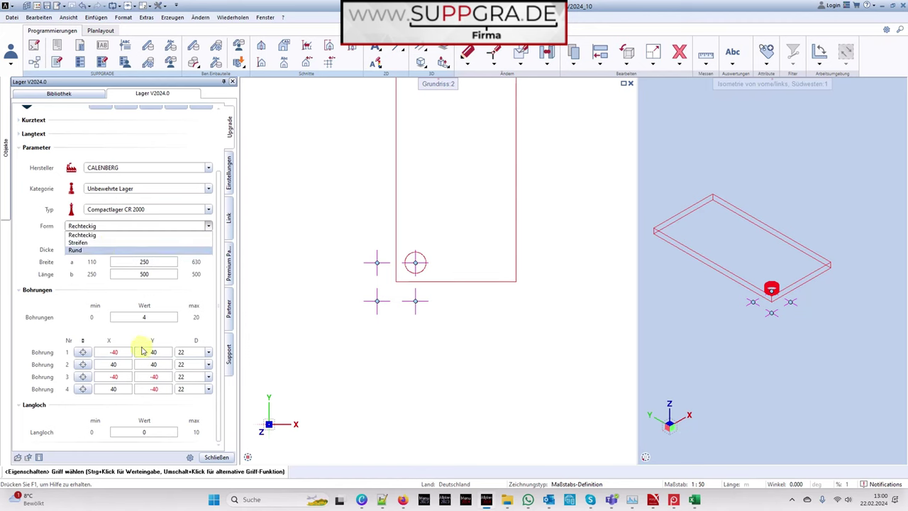
pyautogui.press('Return')
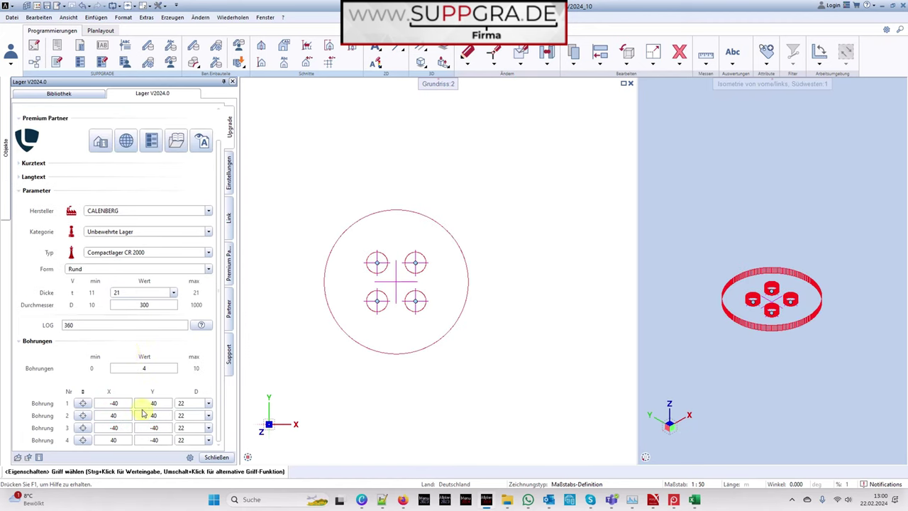
# Switch the bearing's form to Streifen and return it to Rund.
pyautogui.click(103, 269)
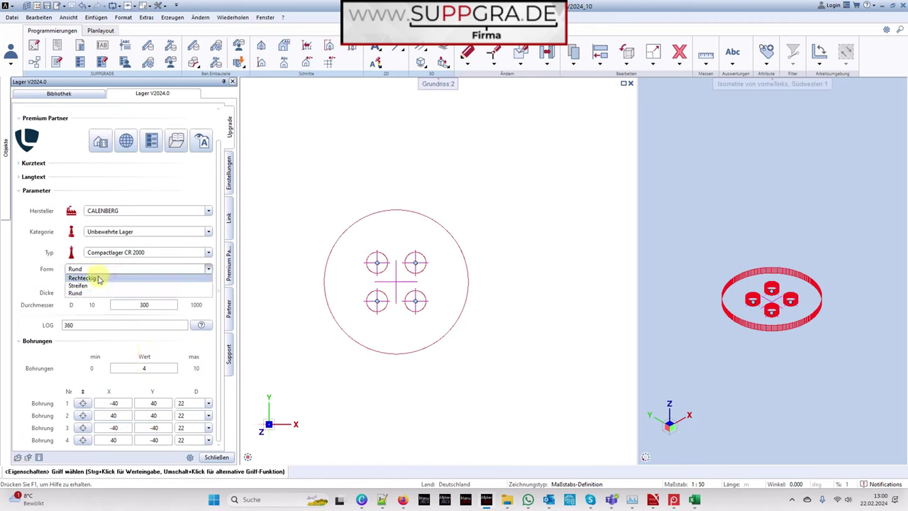
pyautogui.click(97, 286)
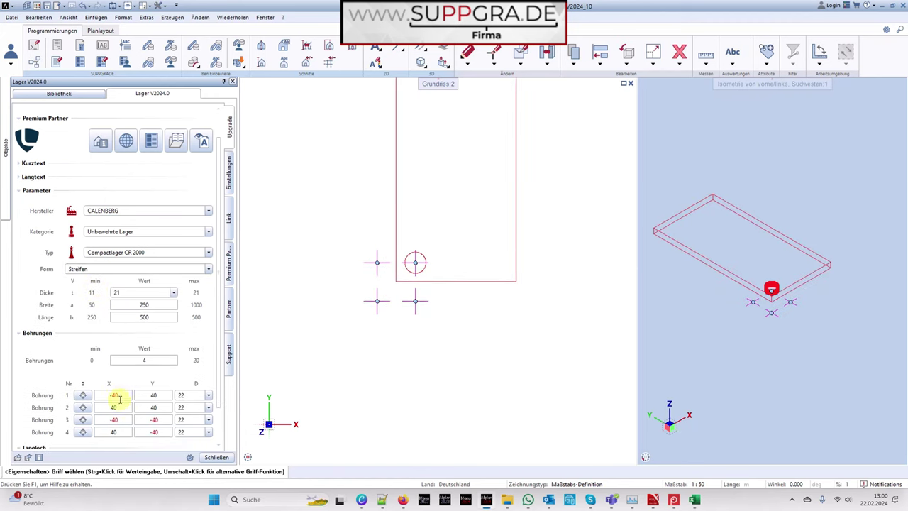
pyautogui.click(102, 269)
pyautogui.click(86, 293)
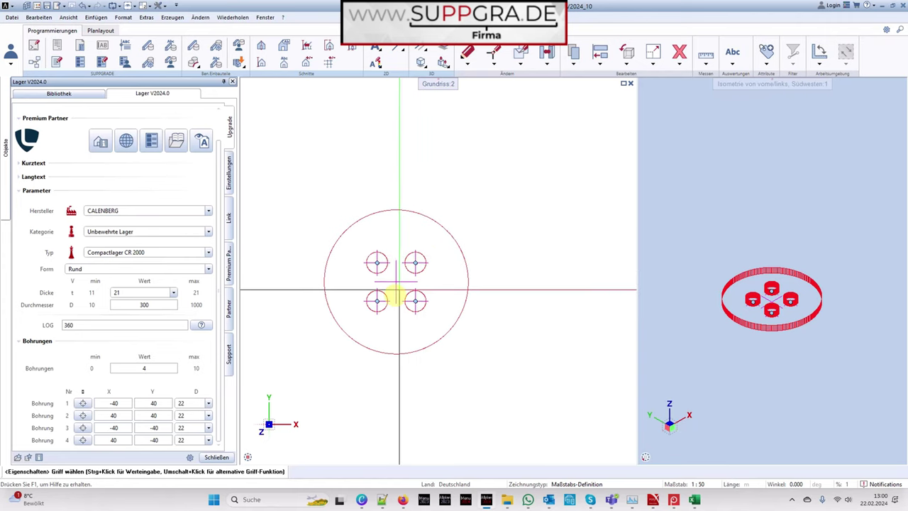
# Change the diameter of Bohrung 1 to 45 and reset it to 22.
pyautogui.click(208, 403)
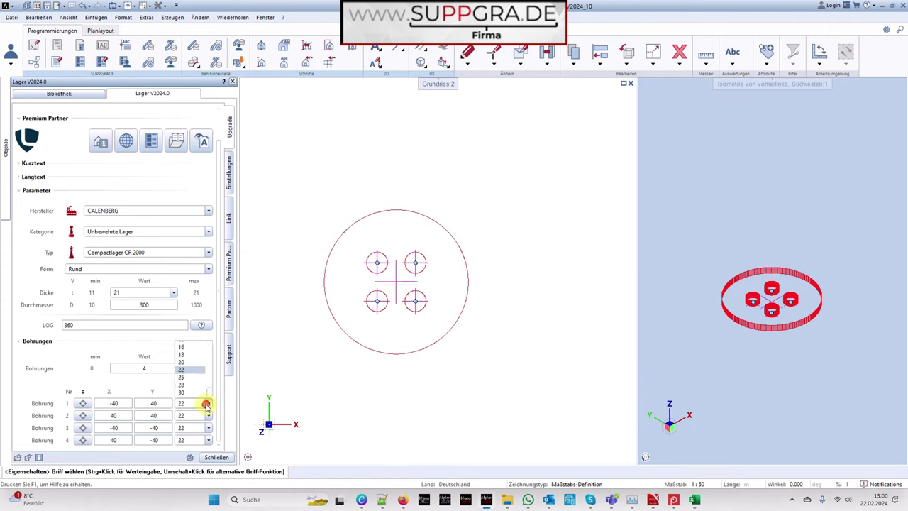
pyautogui.click(186, 340)
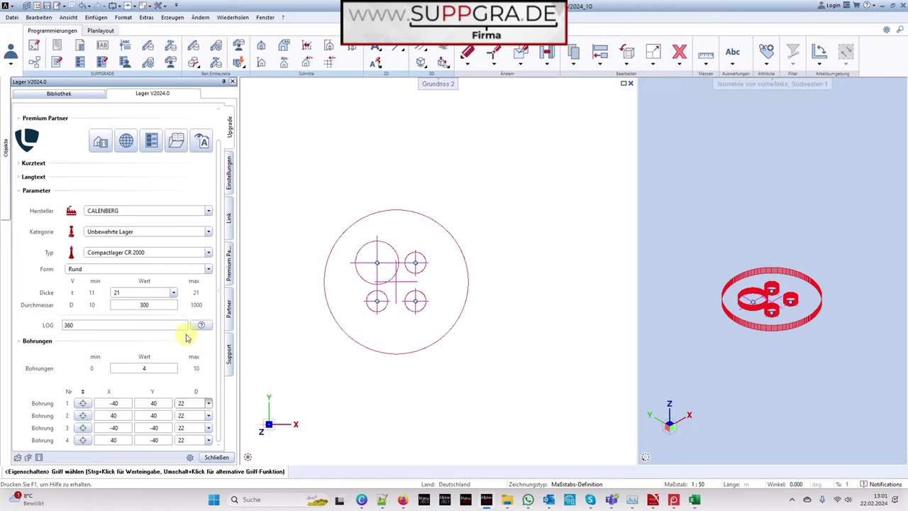
pyautogui.click(207, 403)
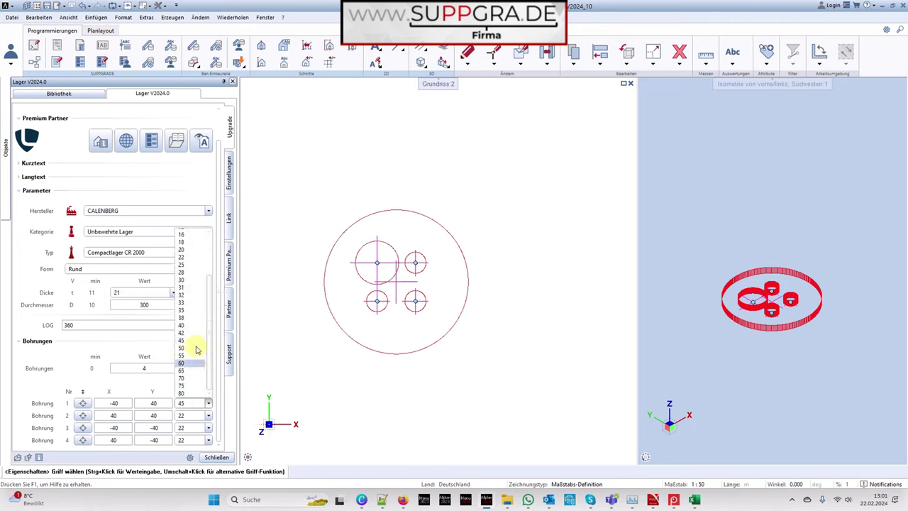
pyautogui.click(190, 257)
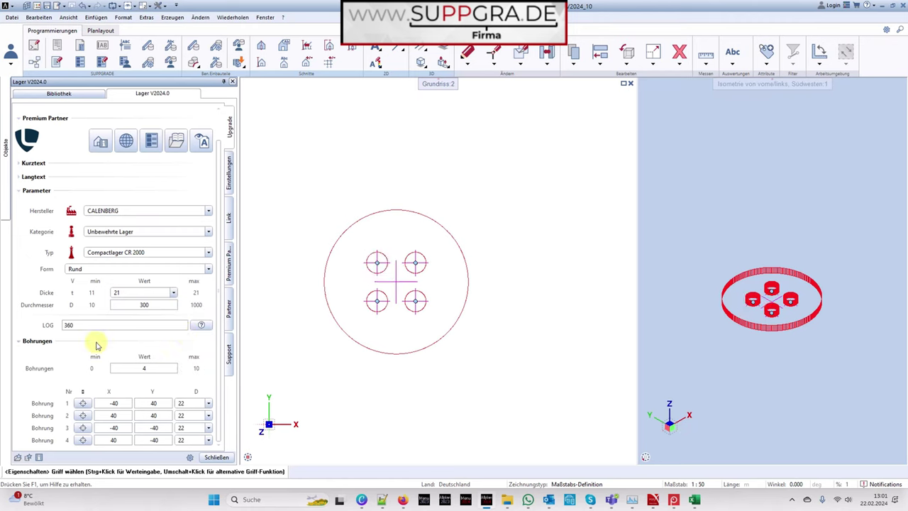
# Set the bearing's form to Rechteckig and its thickness (Dicke) to 16.
pyautogui.click(148, 270)
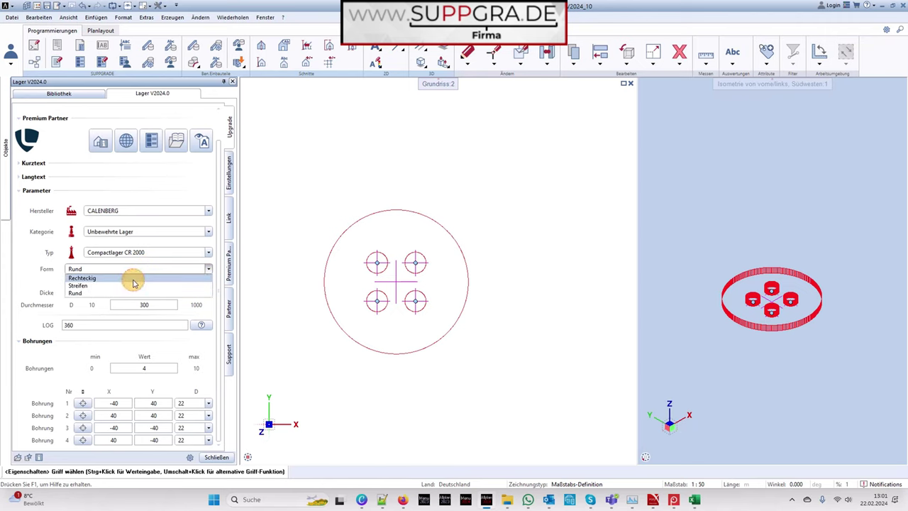
pyautogui.click(133, 279)
pyautogui.click(145, 293)
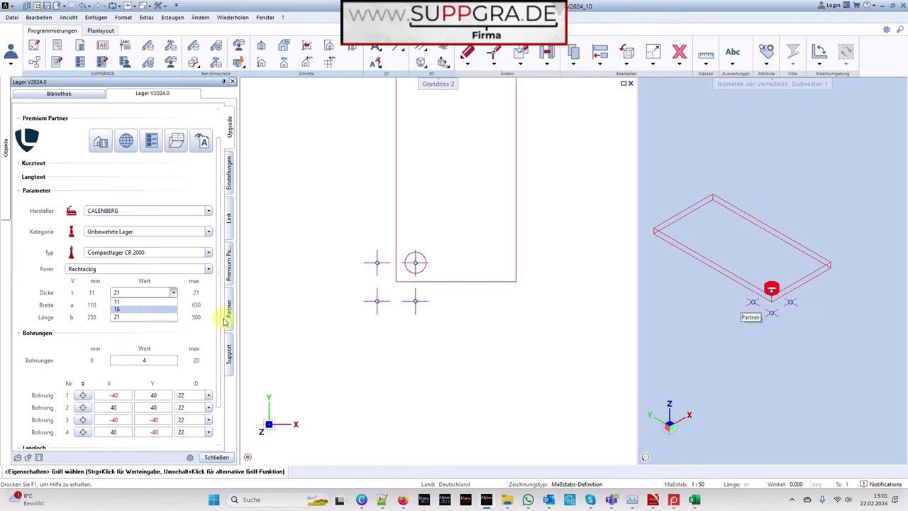
pyautogui.click(147, 310)
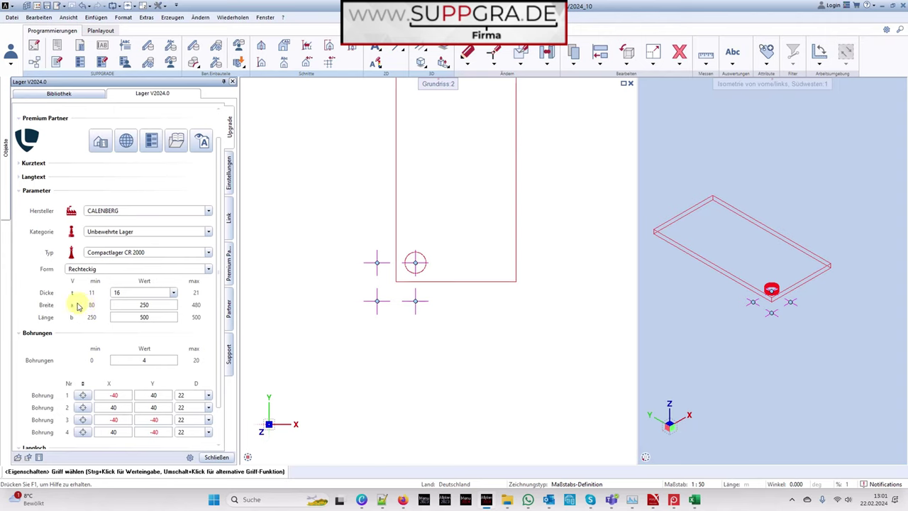
# Try a width (Breite) of 80 for the rectangular bearing.
pyautogui.click(150, 305)
pyautogui.write('80')
pyautogui.press('Return')
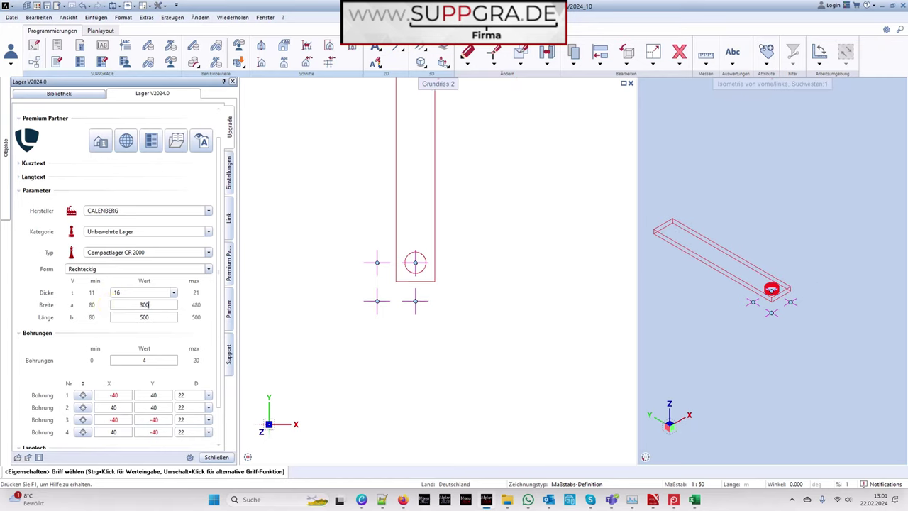
# Set both the width (Breite) and the length (Länge) of the rectangular bearing to 300.
pyautogui.write('300')
pyautogui.press('Return')
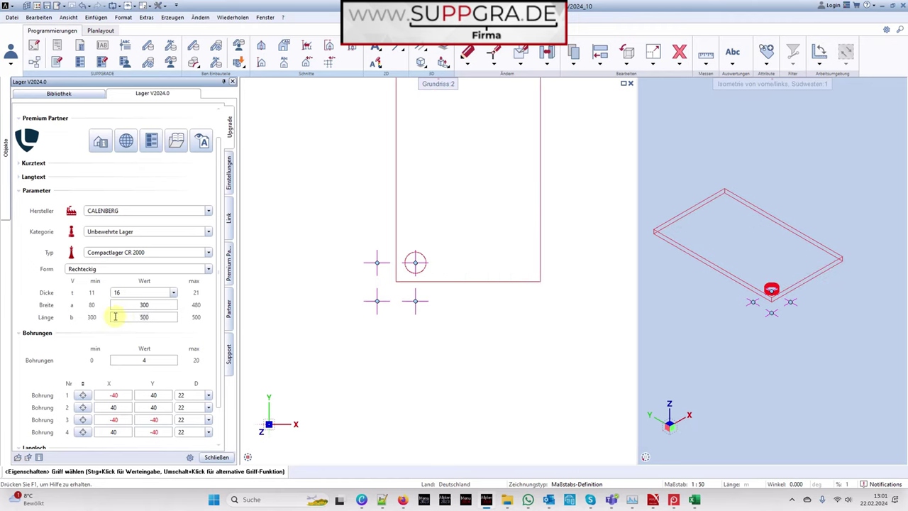
pyautogui.write('300')
pyautogui.press('Return')
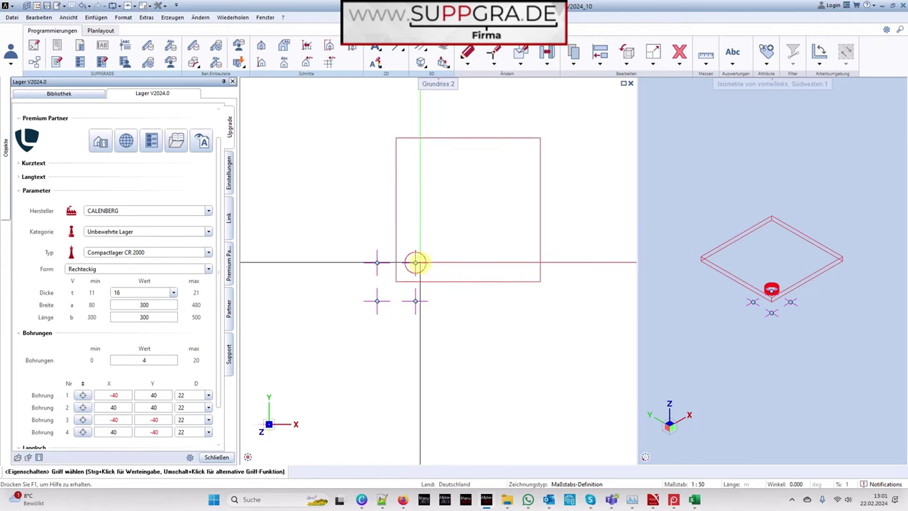
# Move Bohrung 2 to about X 250, Y 250 and Bohrung 1 to about X 45, Y 245 in the plan view.
pyautogui.click(415, 263)
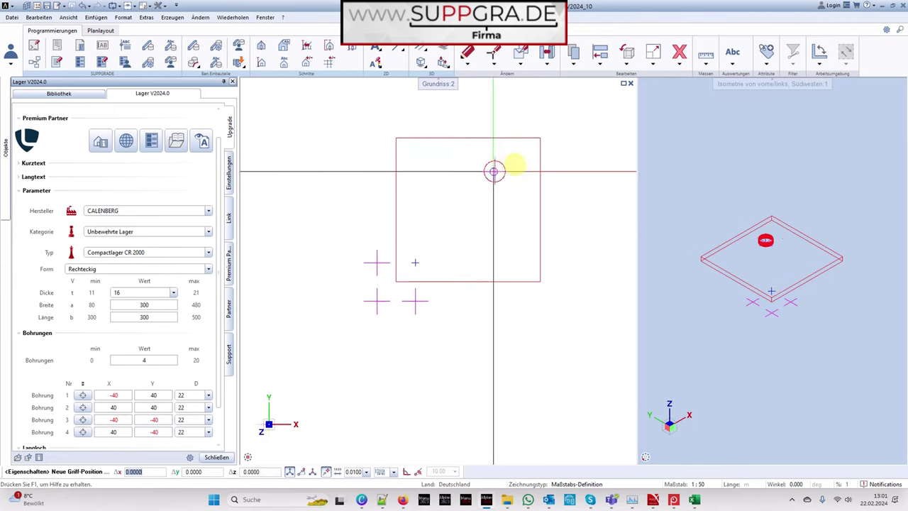
pyautogui.click(516, 164)
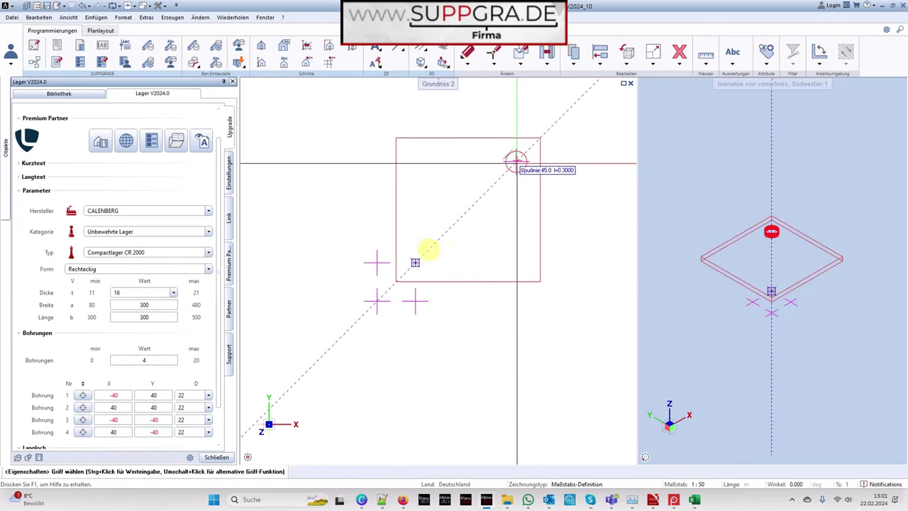
pyautogui.click(378, 263)
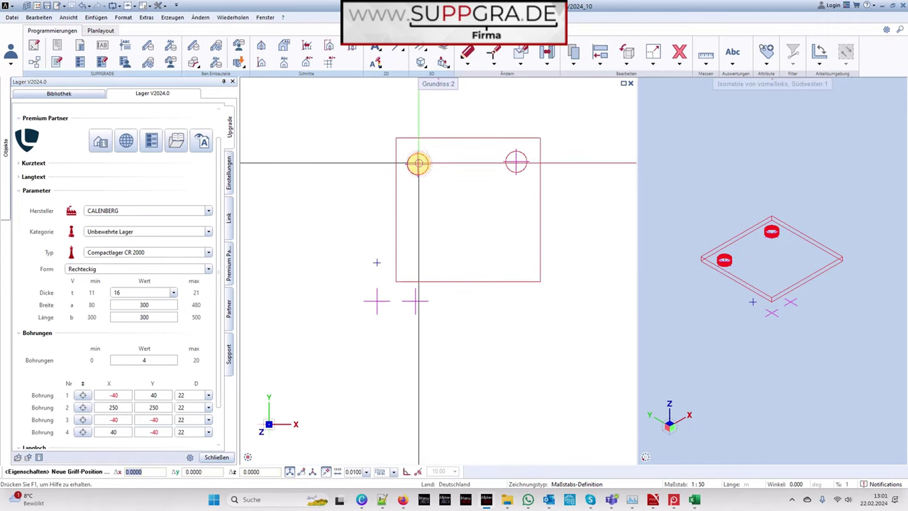
pyautogui.click(418, 163)
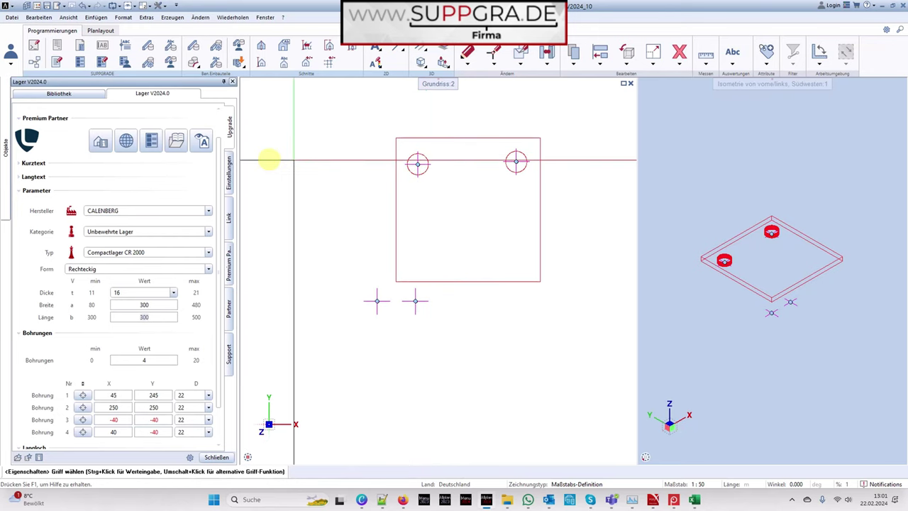
# Set the LOG value in the bearing's display settings to 36.
pyautogui.click(229, 170)
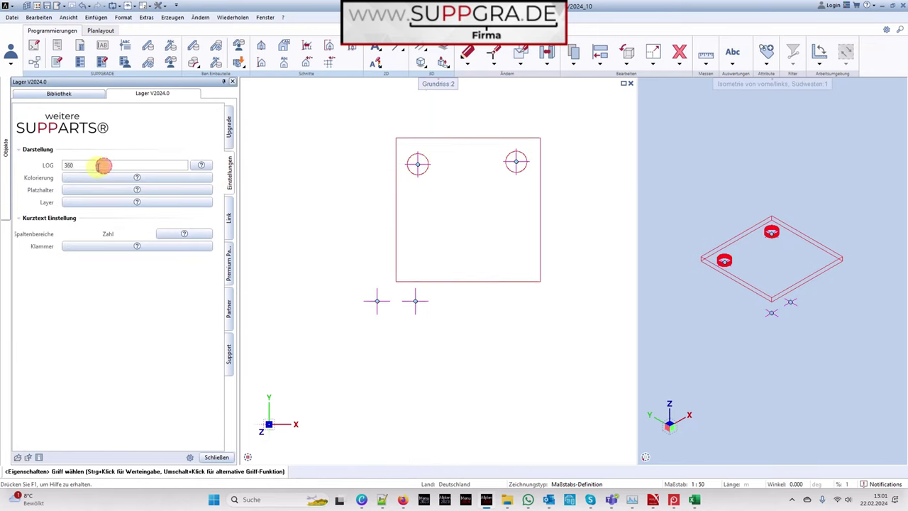
pyautogui.write('p')
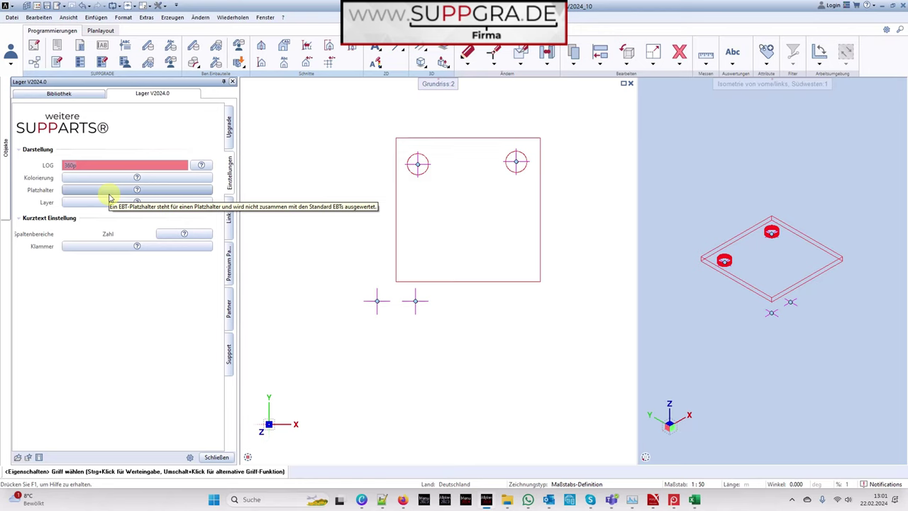
pyautogui.press('BackSpace')
pyautogui.press('BackSpace')
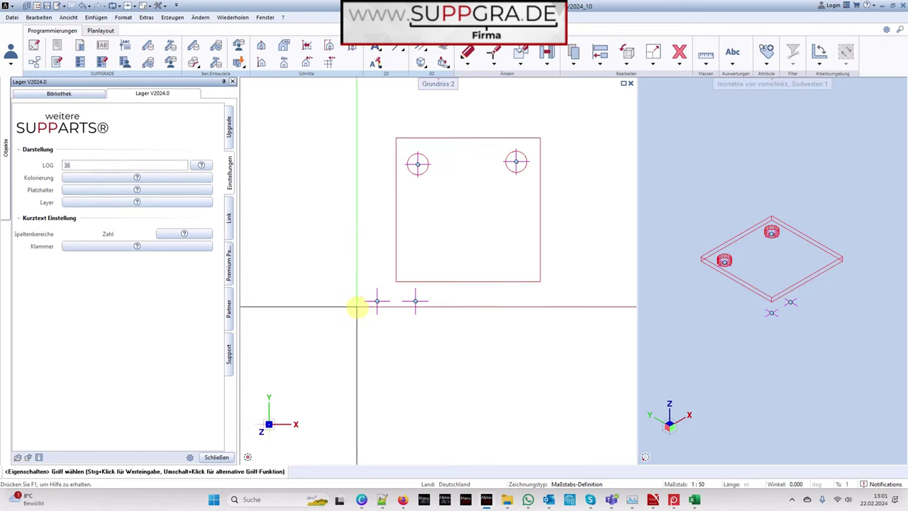
# Move Bohrung 3 from outside the plate to directly below Bohrung 1 in the plan view.
pyautogui.click(376, 301)
pyautogui.scroll(6, 415, 167)
pyautogui.click(438, 353)
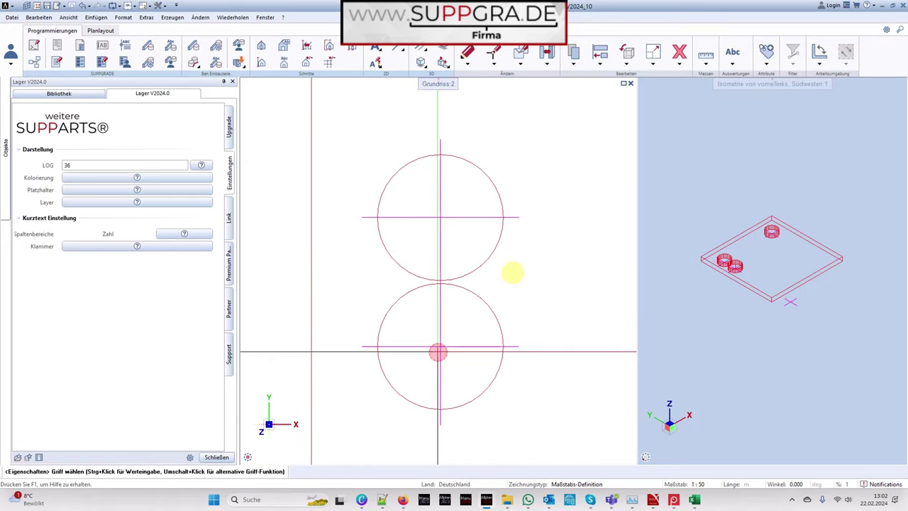
# Set the LOG value back to 360 for a finer display of the holes.
pyautogui.scroll(8, 719, 265)
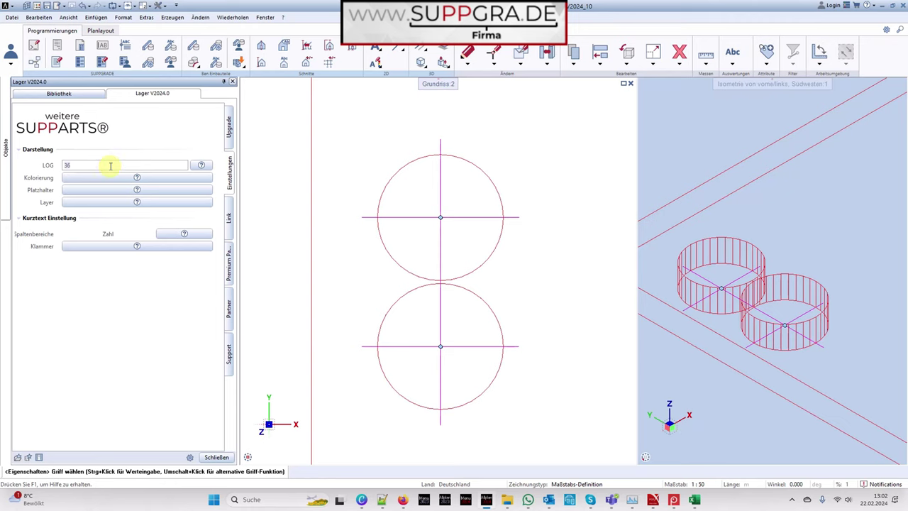
pyautogui.press('Return')
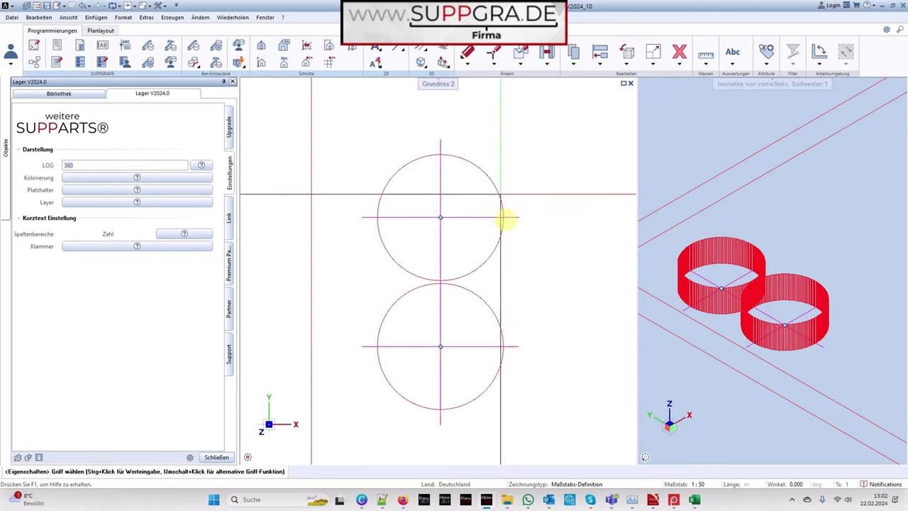
# Set the LOG value in the bearing's display settings to 40 and return to its parameters.
pyautogui.click(6, 162)
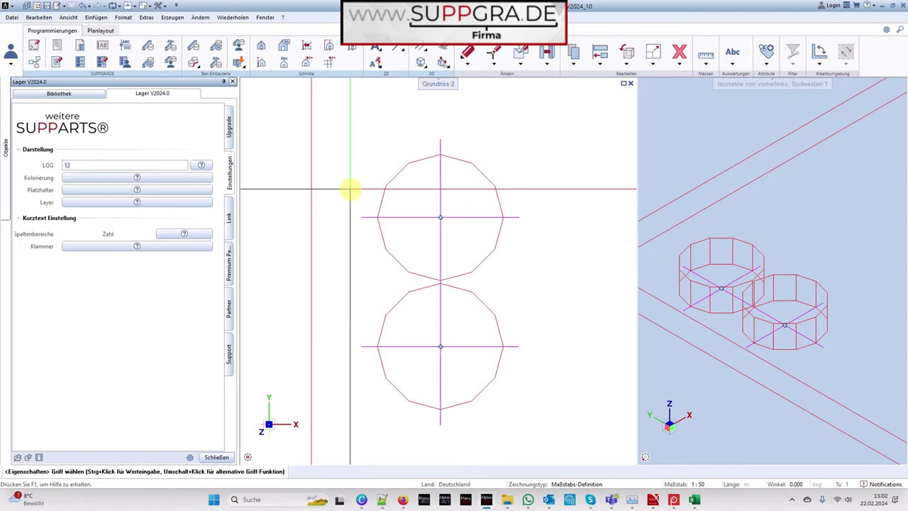
pyautogui.write('0')
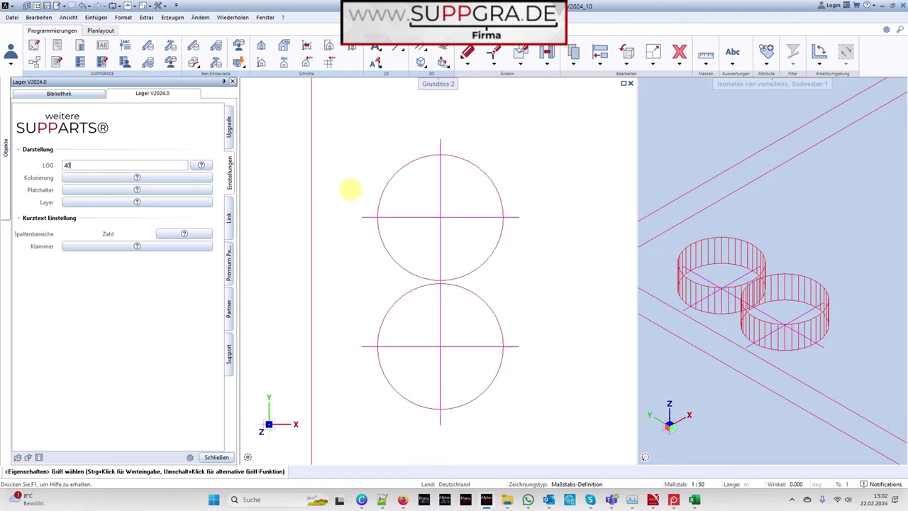
pyautogui.click(230, 127)
# Move Bohrung 3 to about X 45, Y 50 and Bohrung 4 to about X 250, Y 40 in the plan view.
pyautogui.scroll(-3, 405, 162)
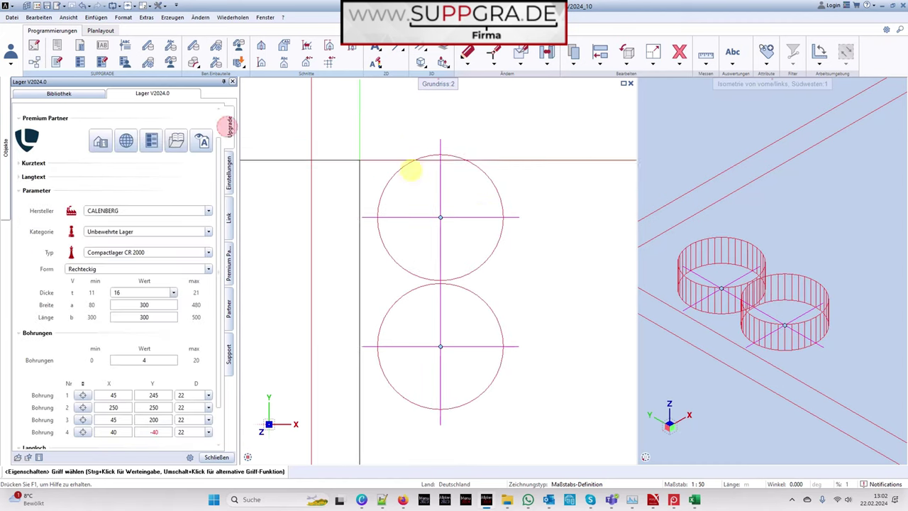
pyautogui.scroll(5, 400, 148)
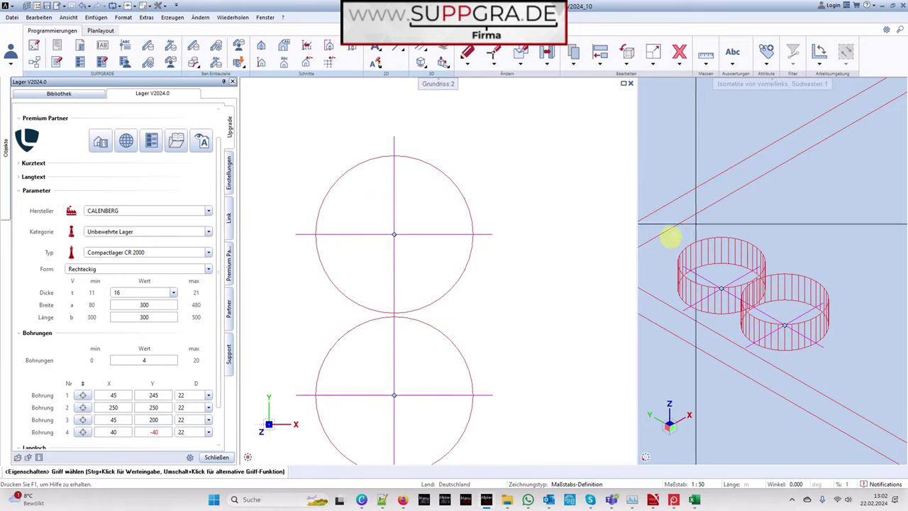
pyautogui.scroll(-5, 349, 209)
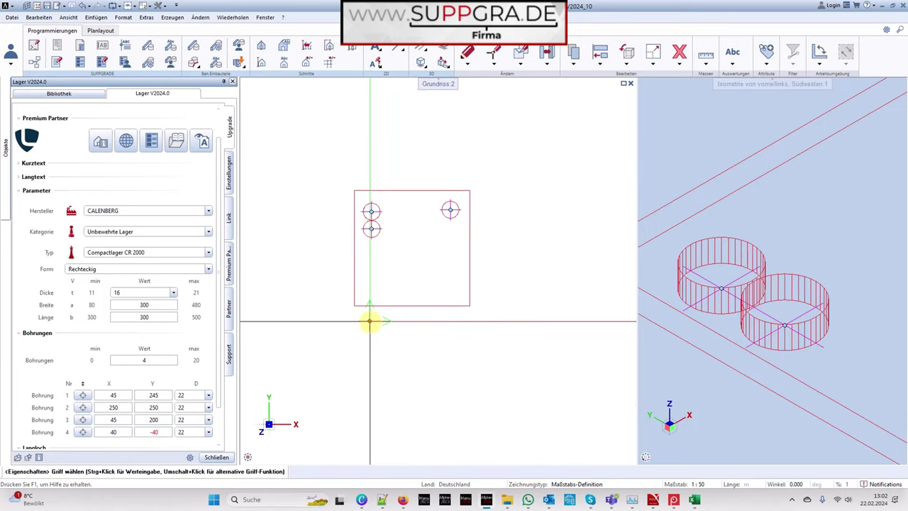
pyautogui.click(371, 228)
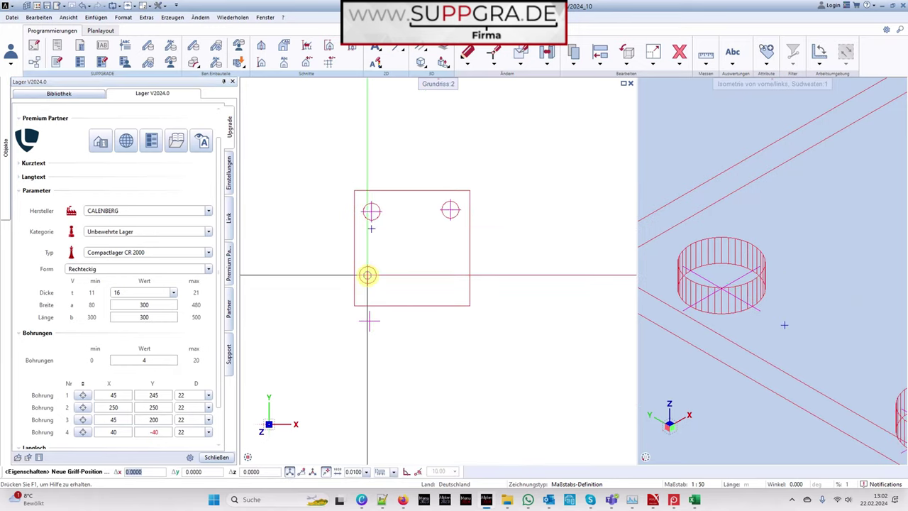
pyautogui.click(371, 286)
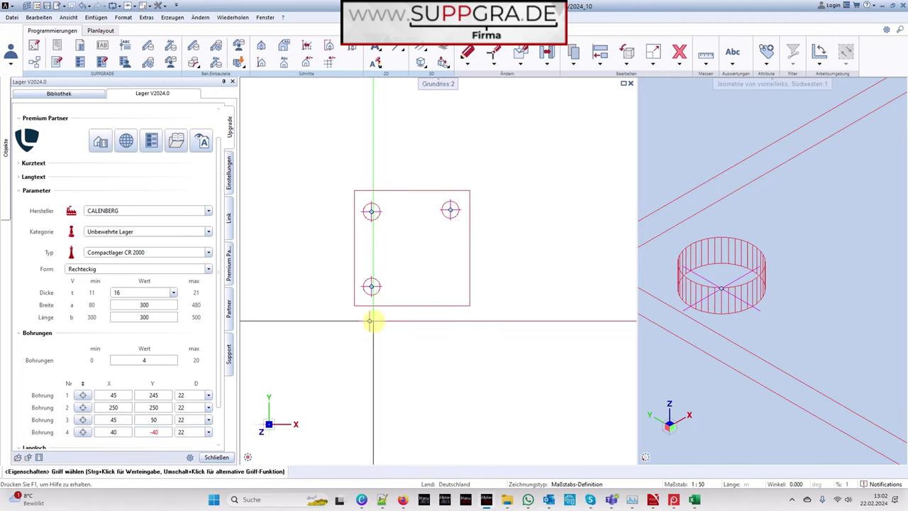
pyautogui.click(370, 322)
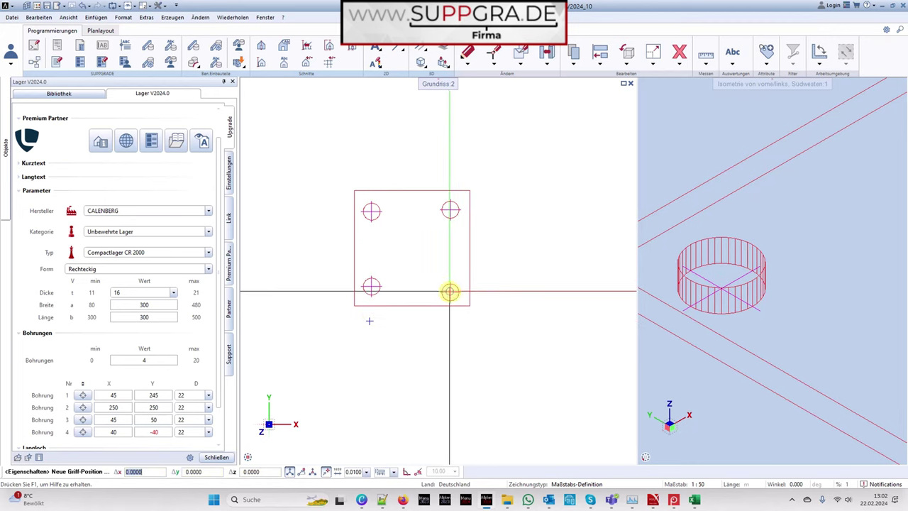
pyautogui.click(449, 290)
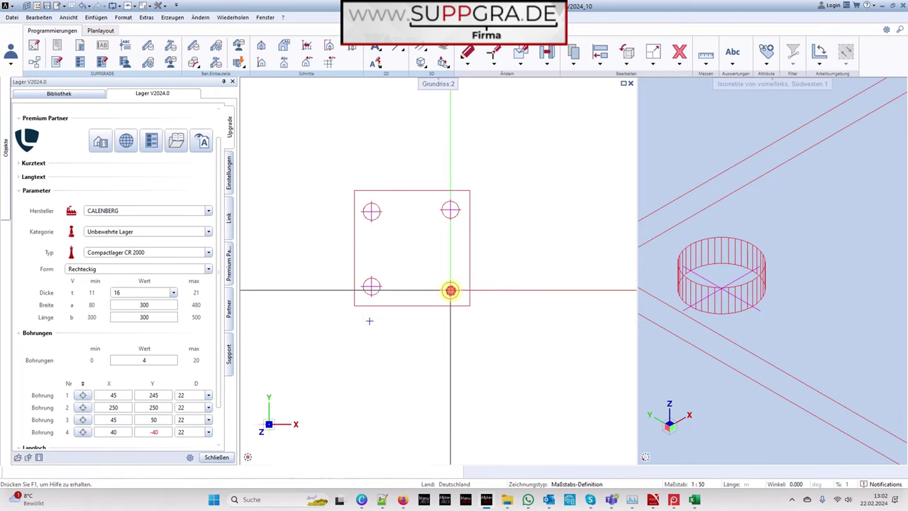
# Correct the hole coordinates to X 50, Y 250 for Bohrung 1, X 50 for Bohrung 3 and Y 50 for Bohrung 4, and close the properties.
pyautogui.click(116, 419)
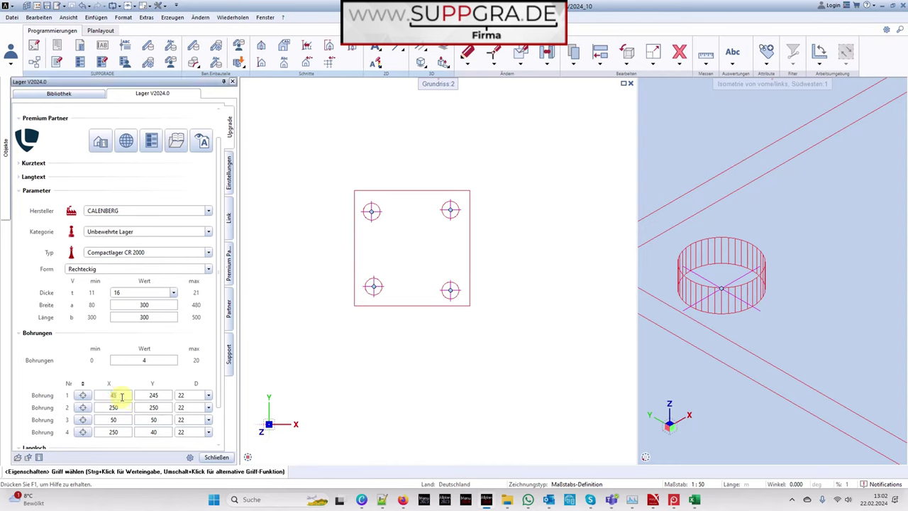
pyautogui.write('5025')
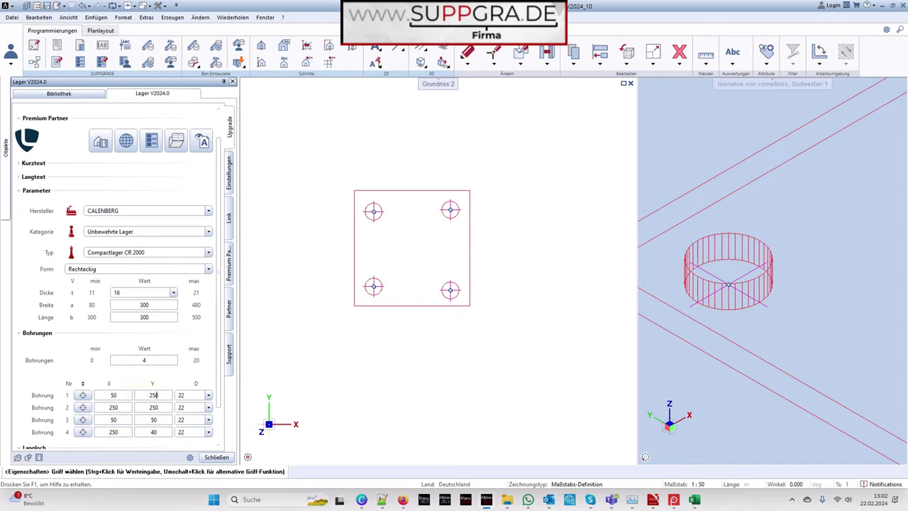
pyautogui.write('0')
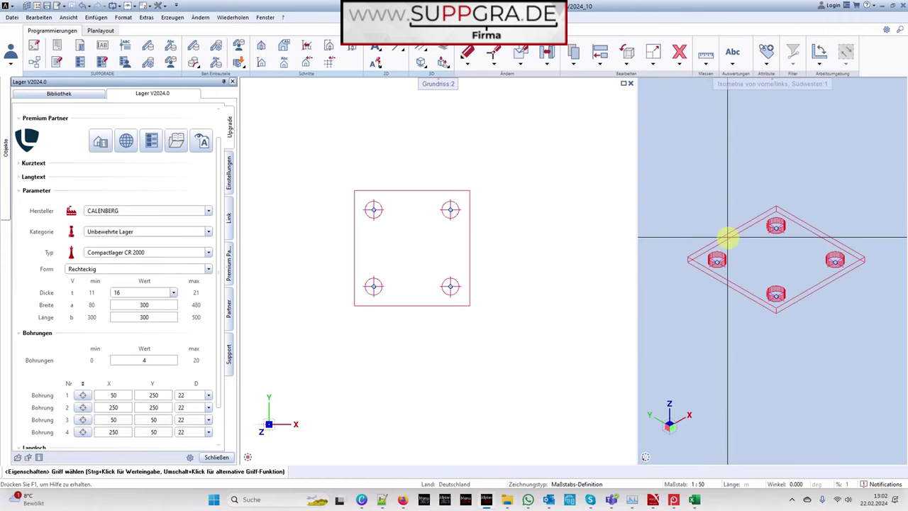
pyautogui.click(216, 457)
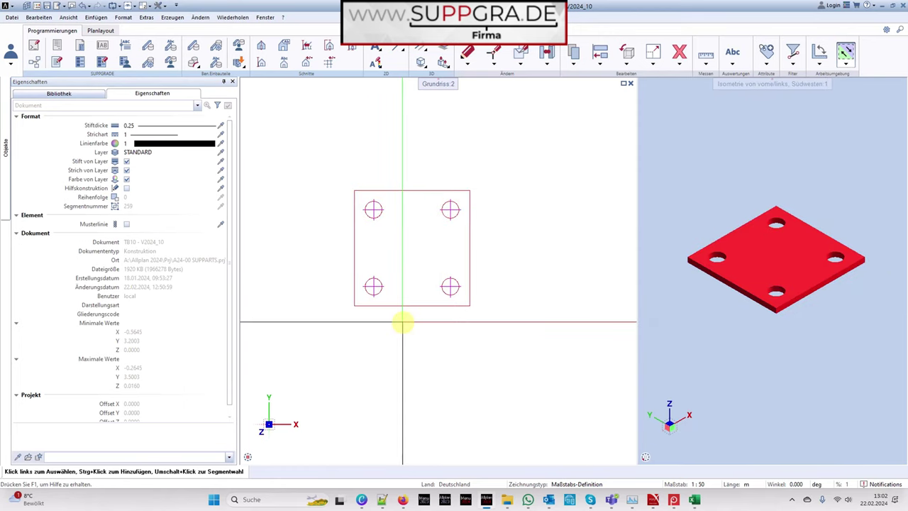
# Measure the distance from Bohrung 3's centre to the plate's nearest corner.
pyautogui.hotkey('ctrl', 'm')
pyautogui.click(375, 287)
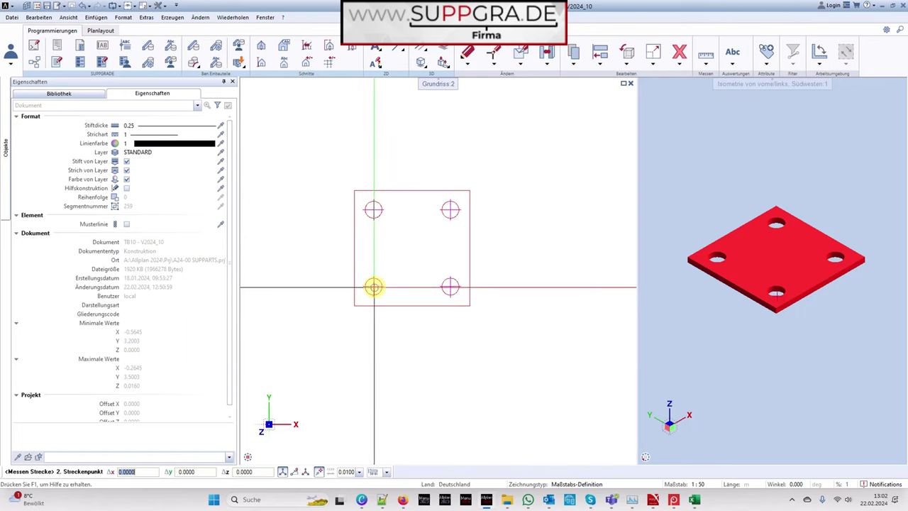
pyautogui.click(361, 302)
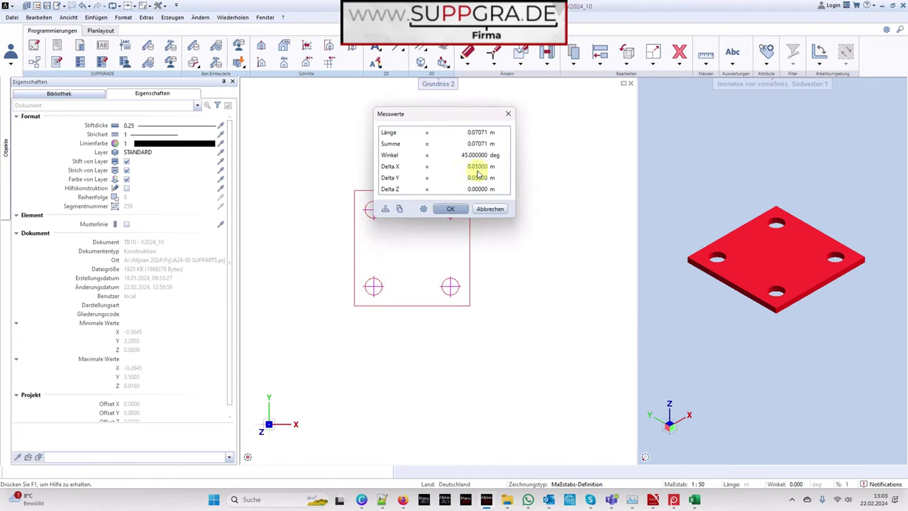
pyautogui.click(488, 210)
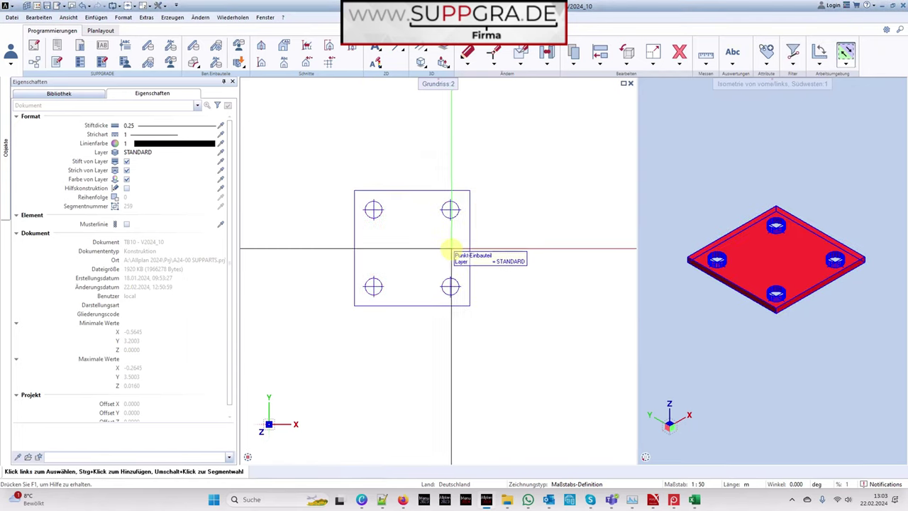
# Reopen the bearing's properties and set the number of Bohrungen to 0.
pyautogui.click(452, 248)
pyautogui.doubleClick(451, 248)
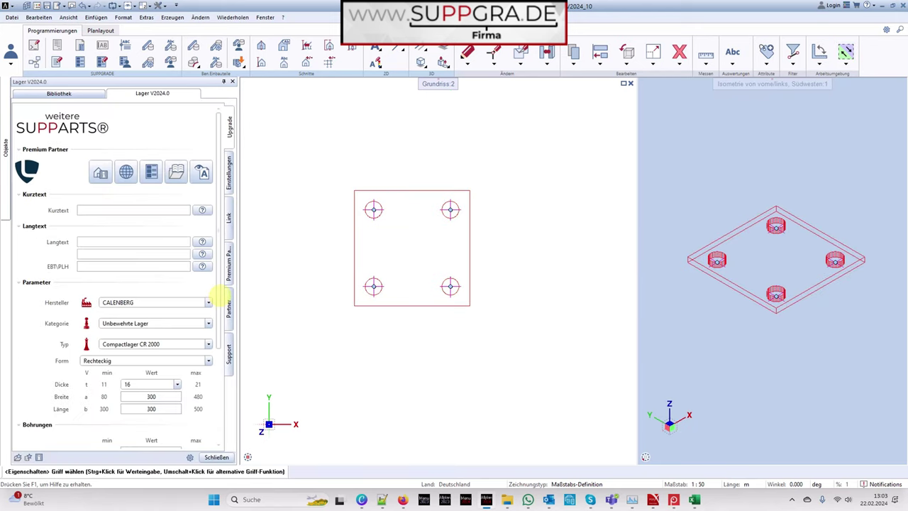
pyautogui.scroll(-1, 167, 348)
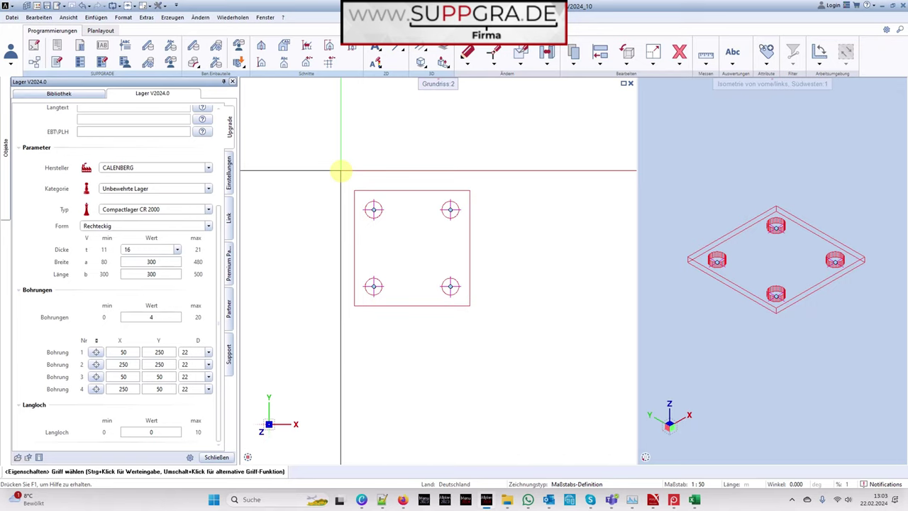
pyautogui.doubleClick(163, 318)
pyautogui.write('0')
pyautogui.press('Return')
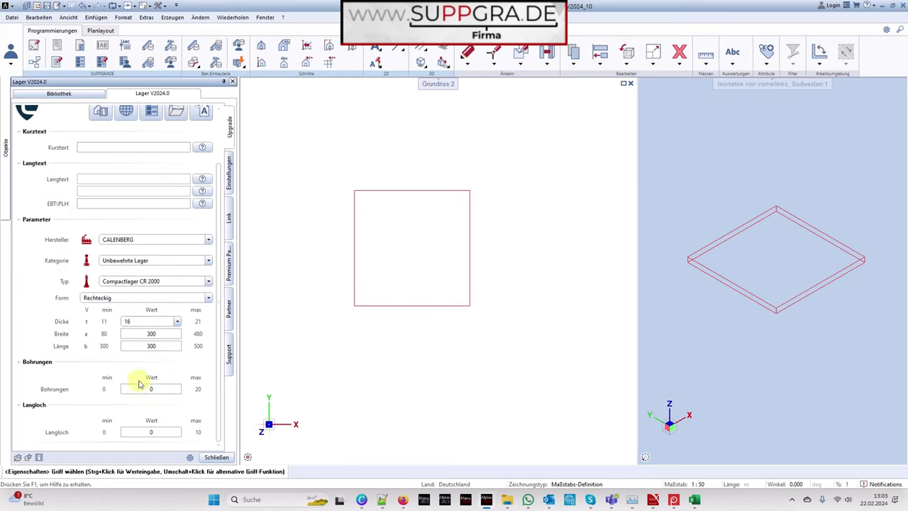
# Set the number of Langloch slots to 2.
pyautogui.doubleClick(158, 433)
pyautogui.write('2')
pyautogui.press('Return')
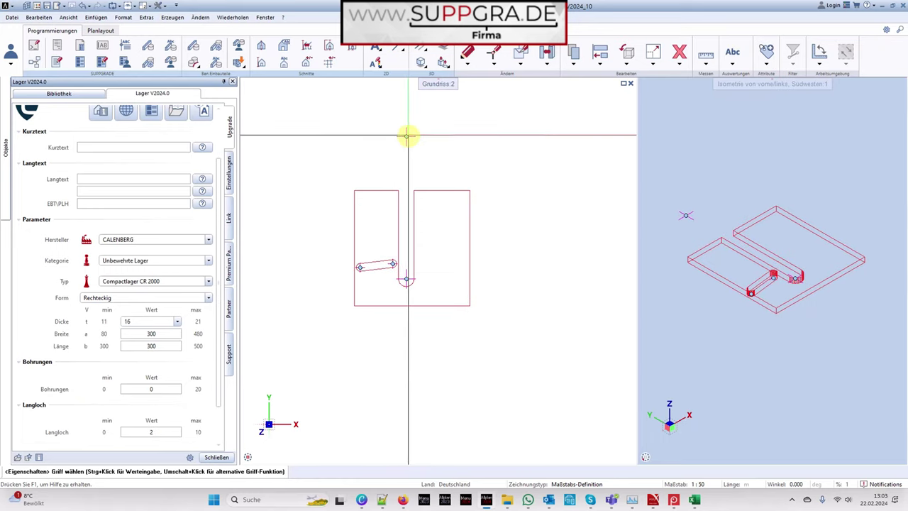
# Move the slots' end points in the plan view so that both run vertically side by side inside the plate.
pyautogui.click(407, 136)
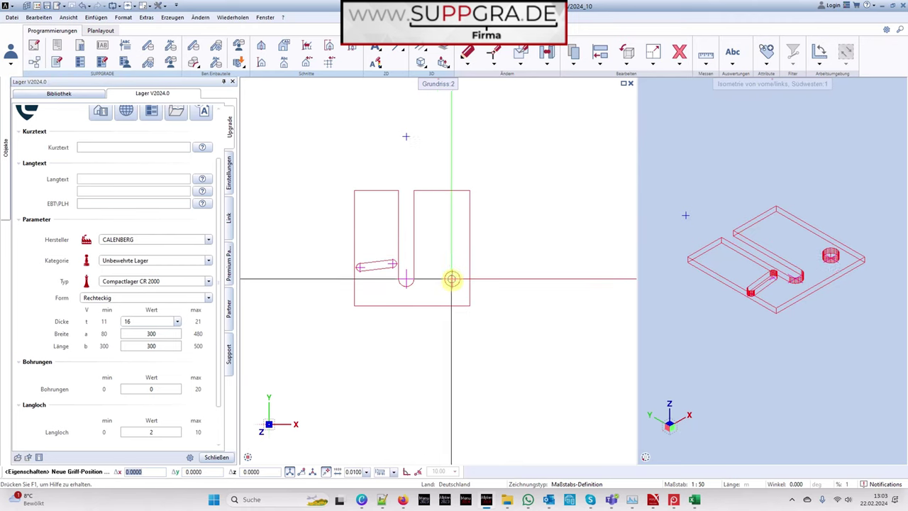
pyautogui.click(408, 281)
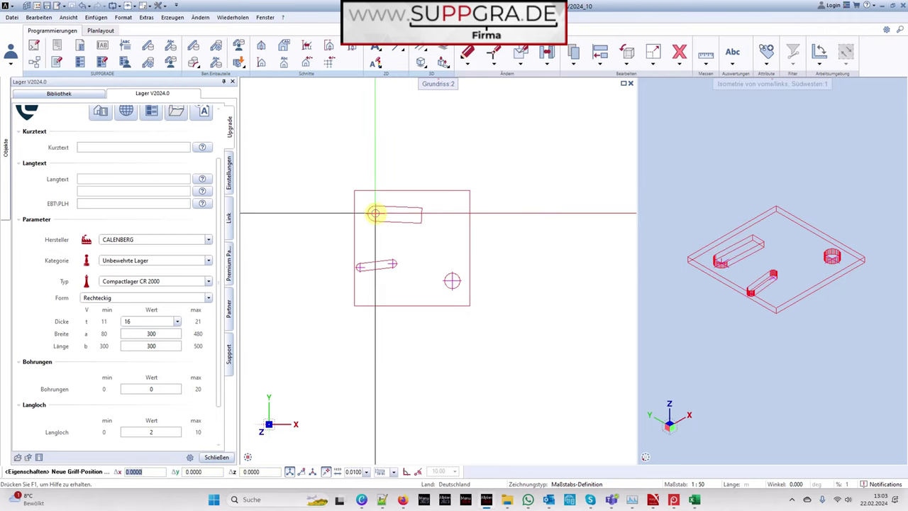
pyautogui.click(374, 212)
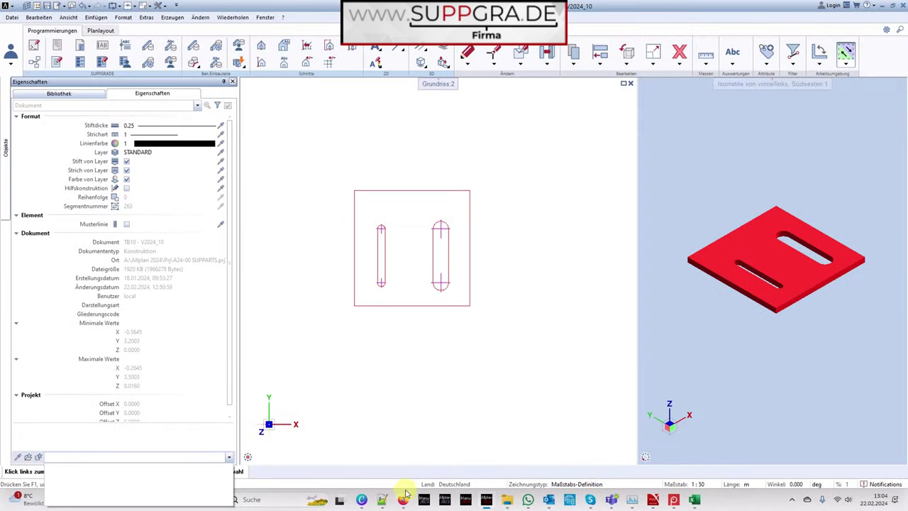
# Switch to the cs concept website in Firefox and open its Unsere Seminare training page.
pyautogui.moveTo(402, 500)
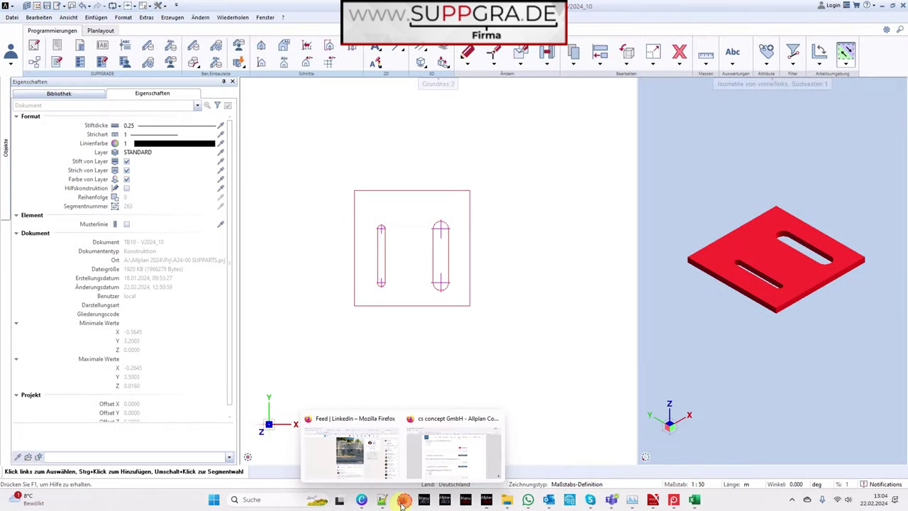
pyautogui.click(445, 465)
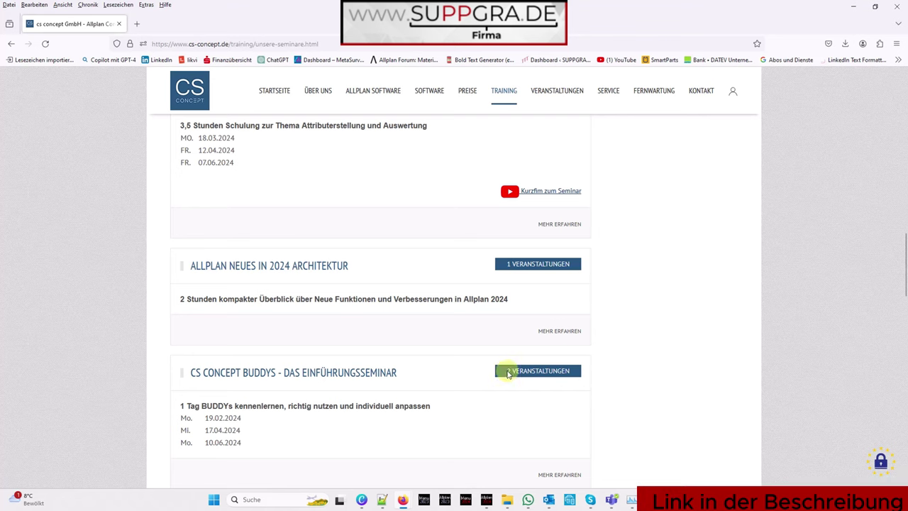
pyautogui.moveTo(552, 93)
pyautogui.scroll(2, 539, 117)
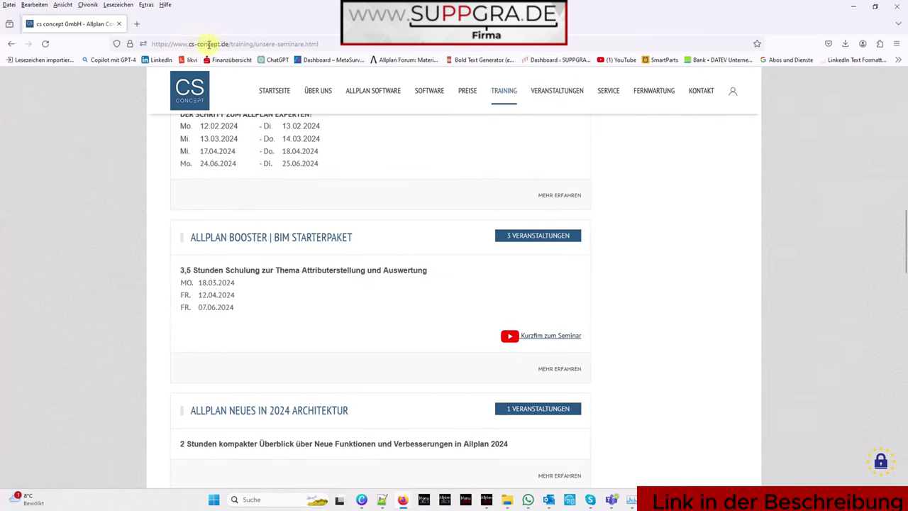
pyautogui.moveTo(492, 87)
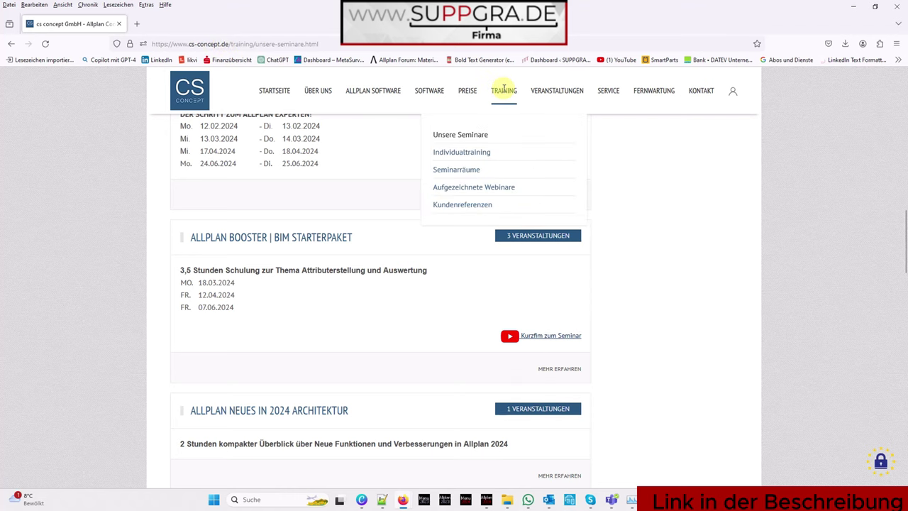
pyautogui.click(470, 135)
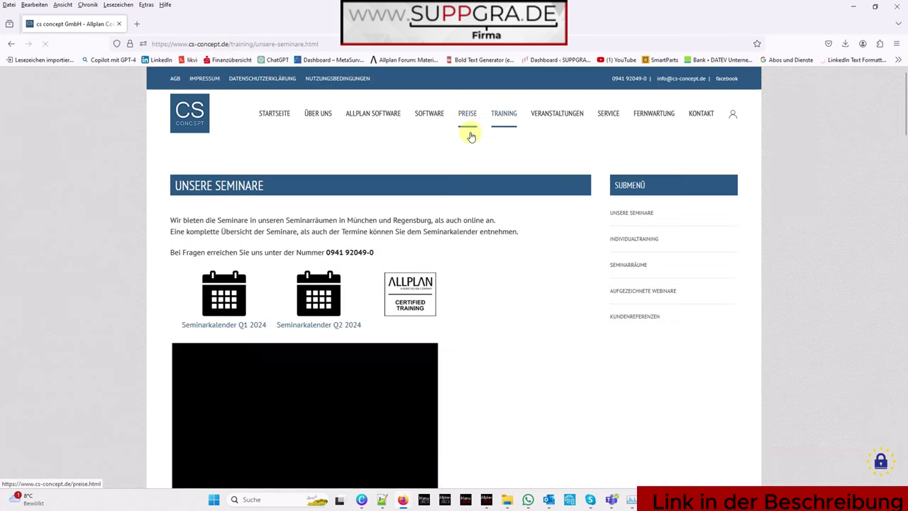
# Look through the seminar list and open the full entry for Allplan Booster | BIM Starterpaket.
pyautogui.scroll(-10, 444, 175)
pyautogui.scroll(-5, 444, 175)
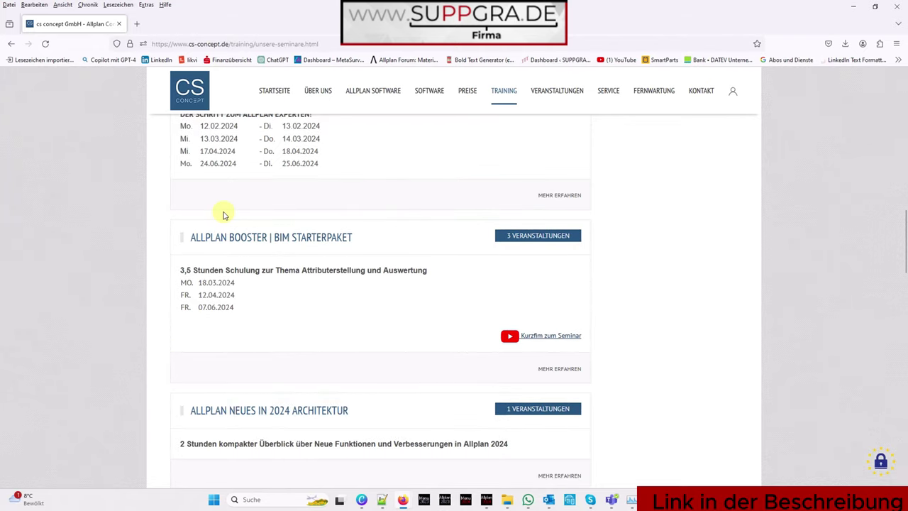
pyautogui.scroll(5, 223, 213)
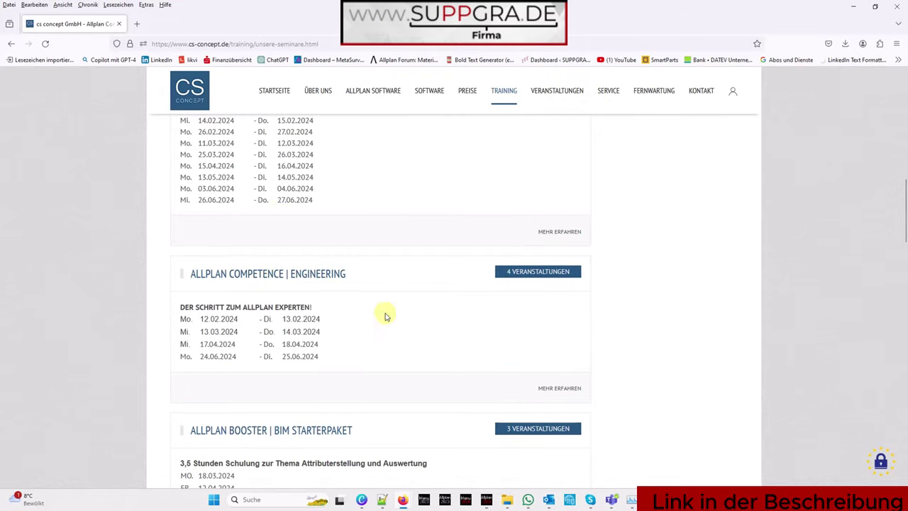
pyautogui.scroll(3, 305, 196)
pyautogui.scroll(-9, 306, 202)
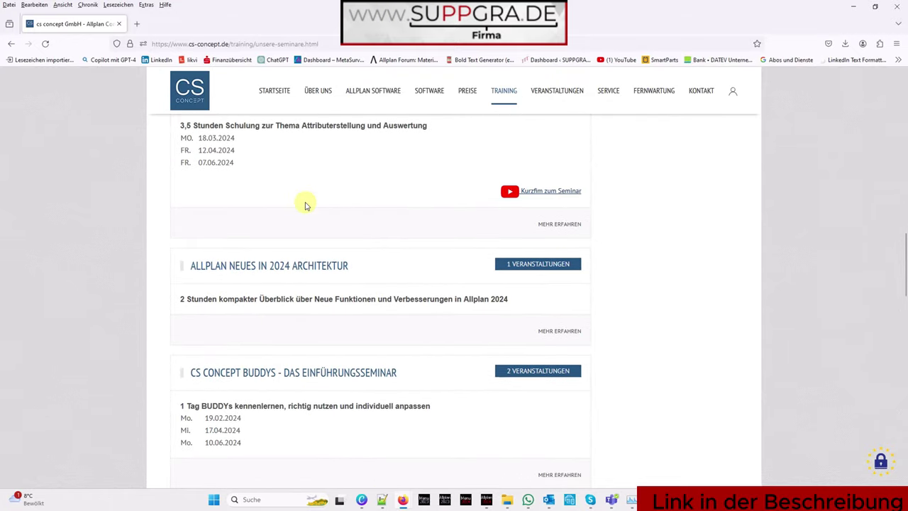
pyautogui.scroll(3, 306, 205)
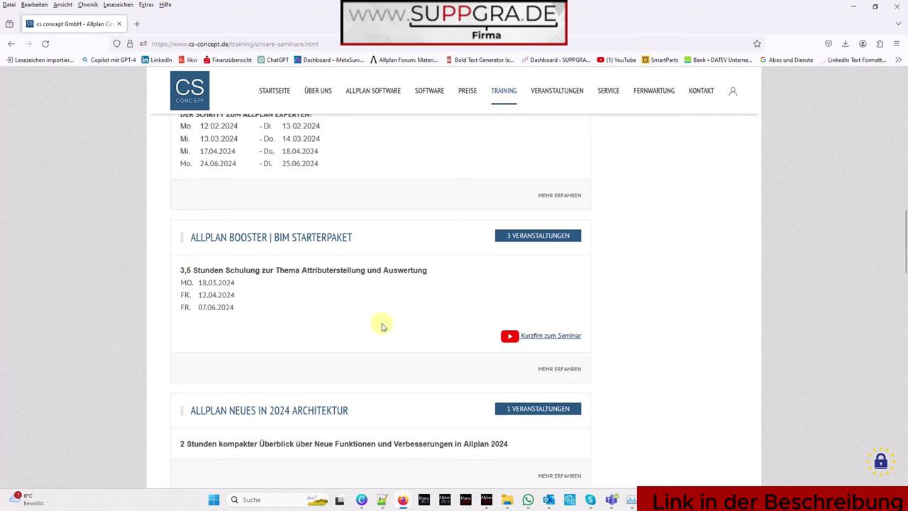
pyautogui.click(561, 369)
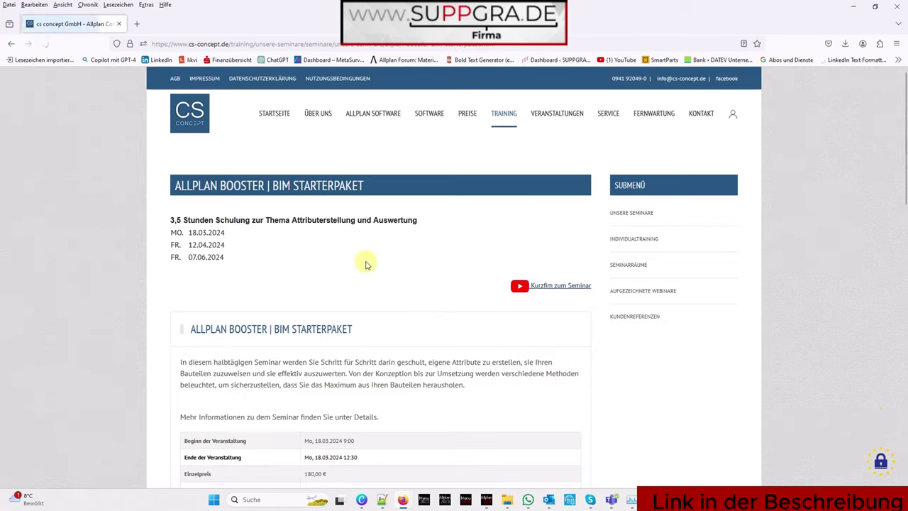
# Review the dates, price, location and registration options of the BIM Starterpaket seminar.
pyautogui.scroll(-2, 308, 261)
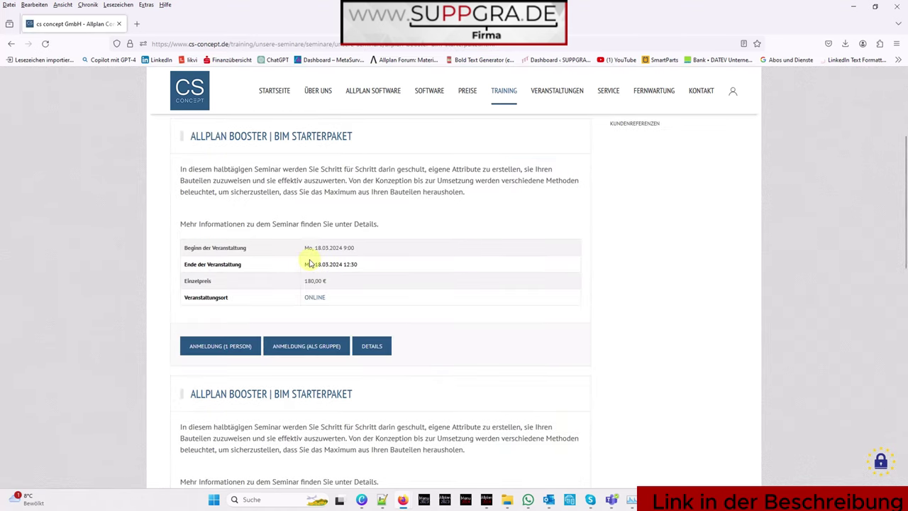
pyautogui.scroll(-1, 307, 230)
pyautogui.scroll(-3, 306, 232)
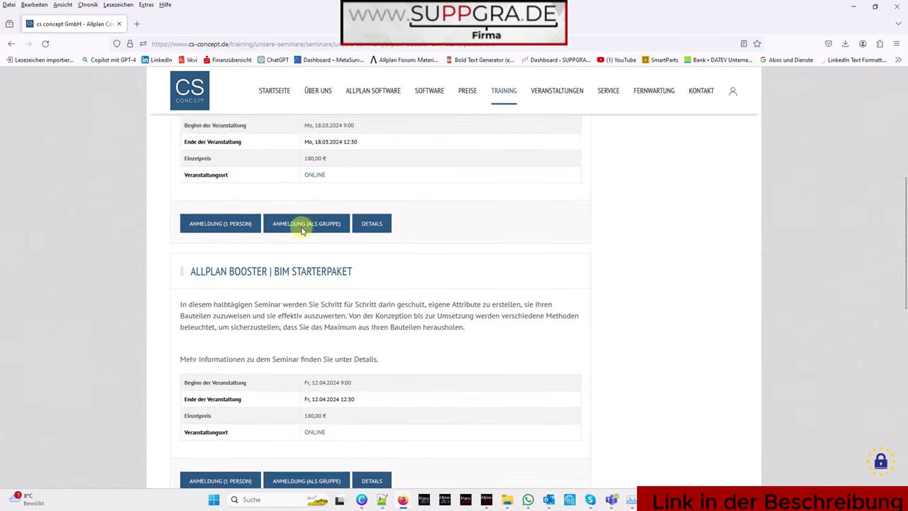
# Look through the remaining BIM Starterpaket seminar dates and find the link to the seminar's short film.
pyautogui.scroll(-2, 346, 269)
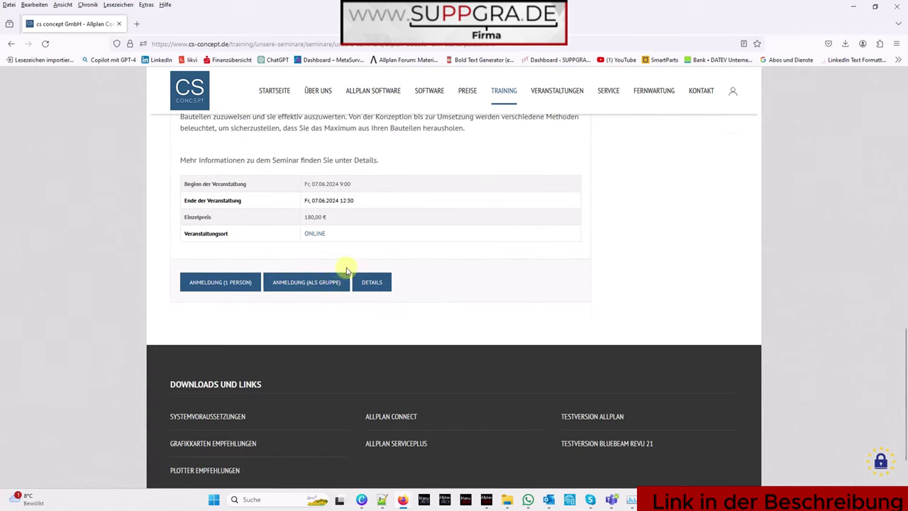
pyautogui.scroll(5, 344, 268)
pyautogui.scroll(2, 317, 268)
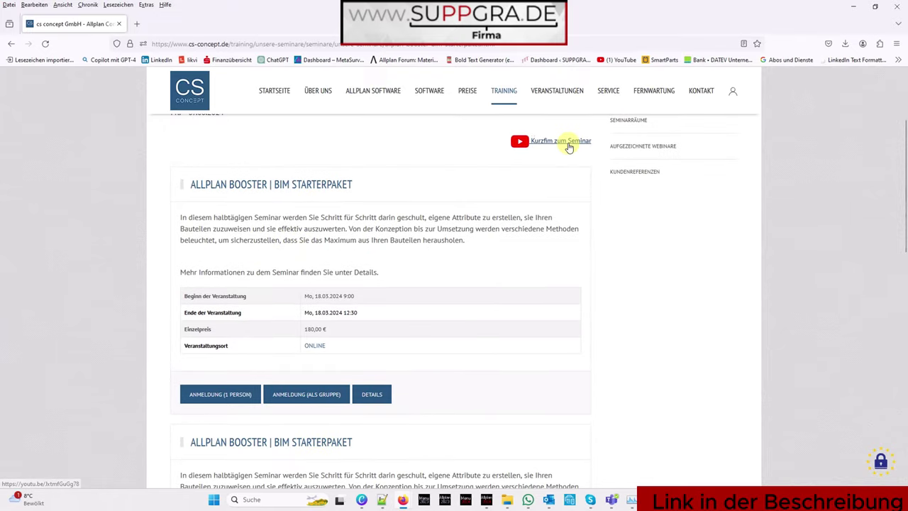
pyautogui.scroll(2, 456, 217)
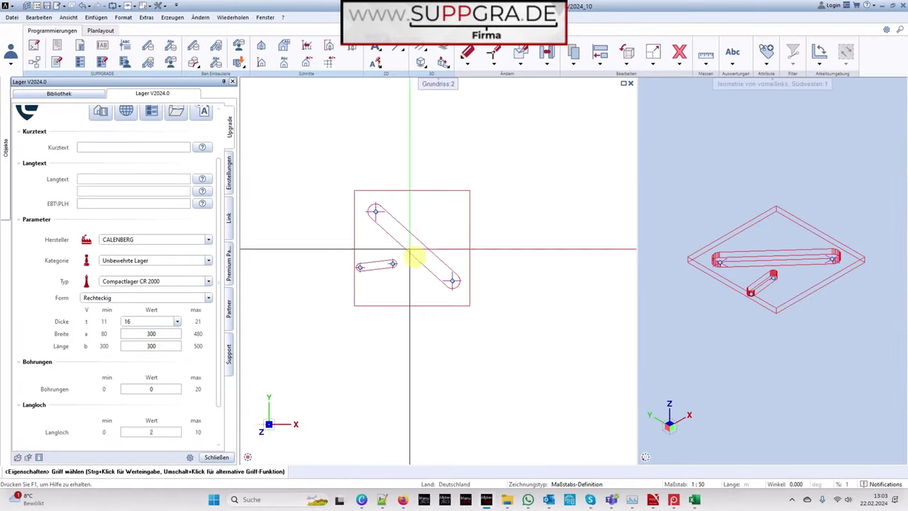
# In the plan view, move both end points of the narrower slot so it crosses the wider slot diagonally, from 55/60 to 255/250.
pyautogui.click(392, 264)
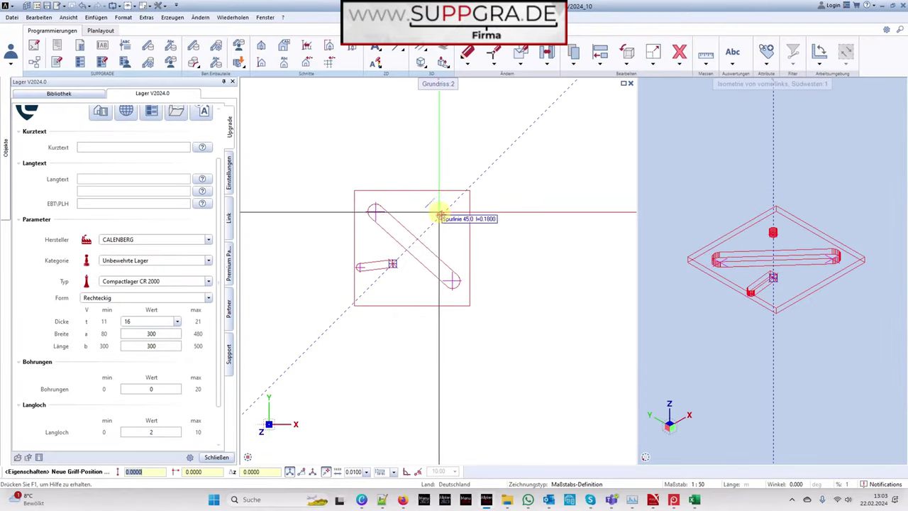
pyautogui.click(450, 206)
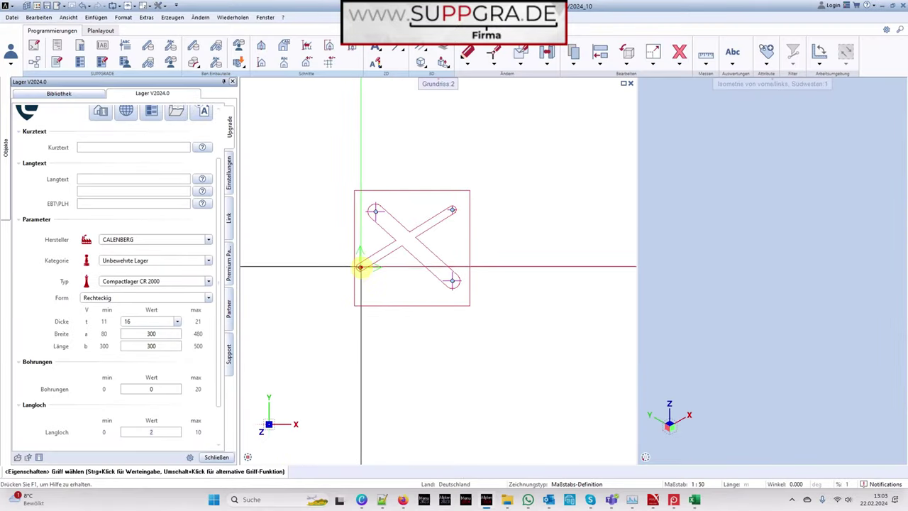
pyautogui.click(360, 268)
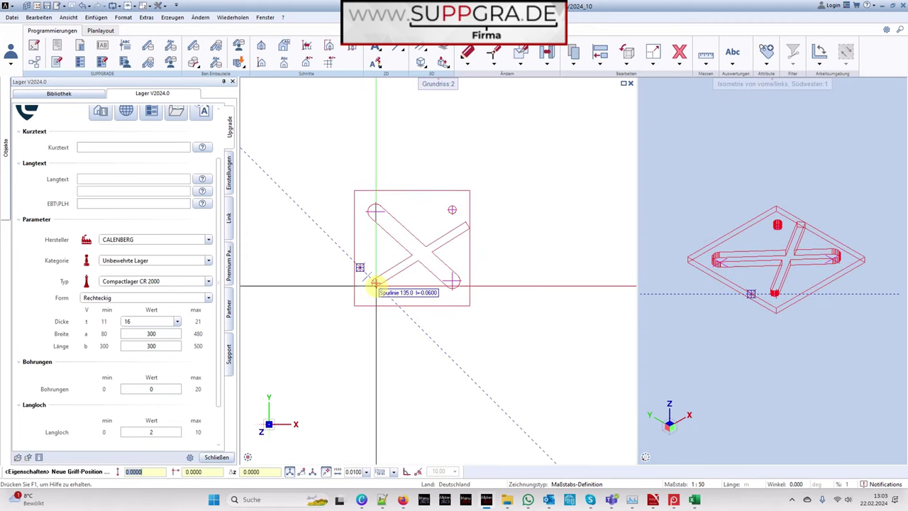
pyautogui.click(376, 281)
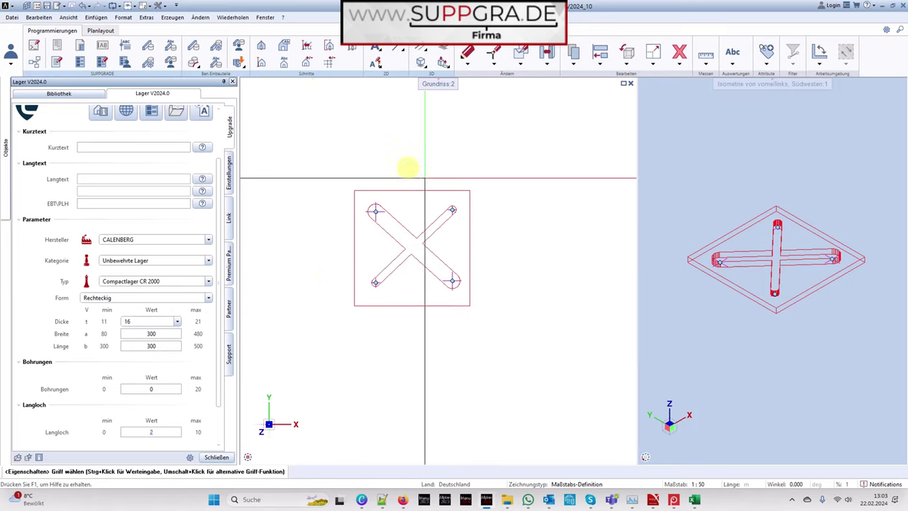
pyautogui.scroll(-1, 153, 357)
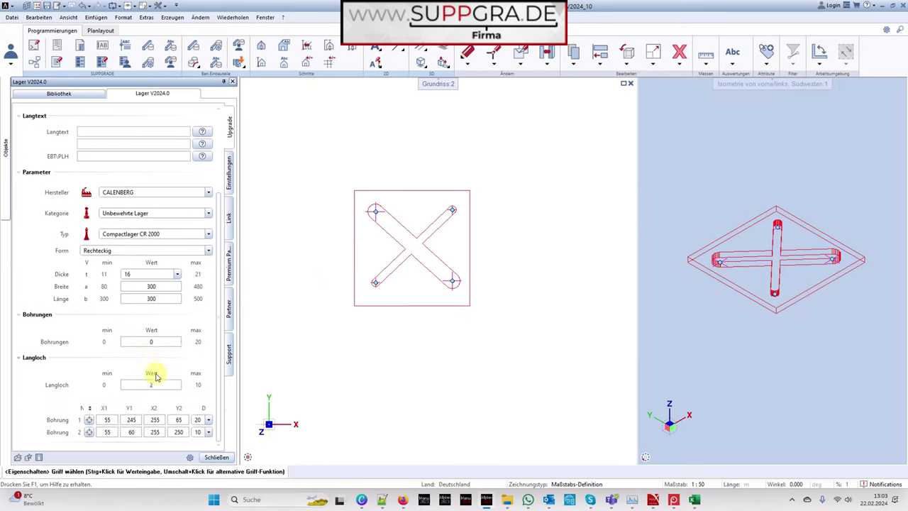
# Separate the crossed slots into two vertical ones, placing the wider slot's upper end at 255/220 and the narrower slot's at 55/215.
pyautogui.click(452, 209)
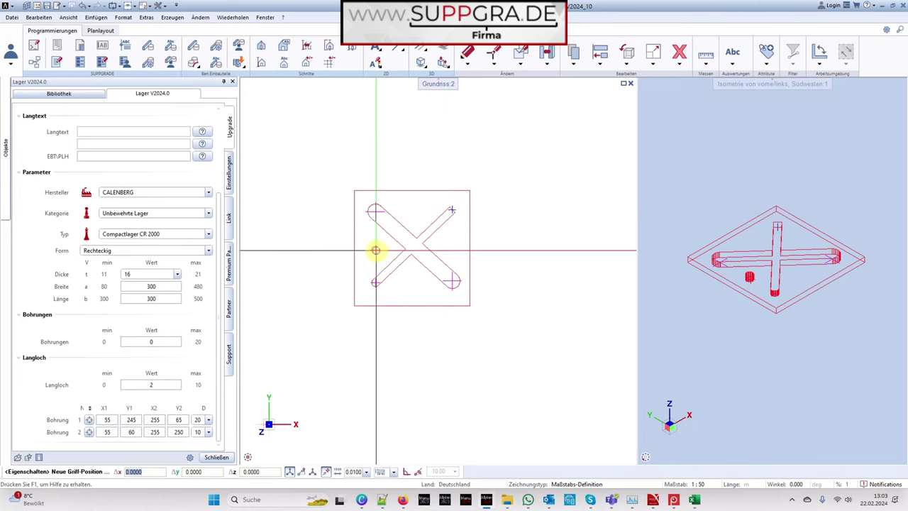
pyautogui.click(376, 250)
pyautogui.click(376, 211)
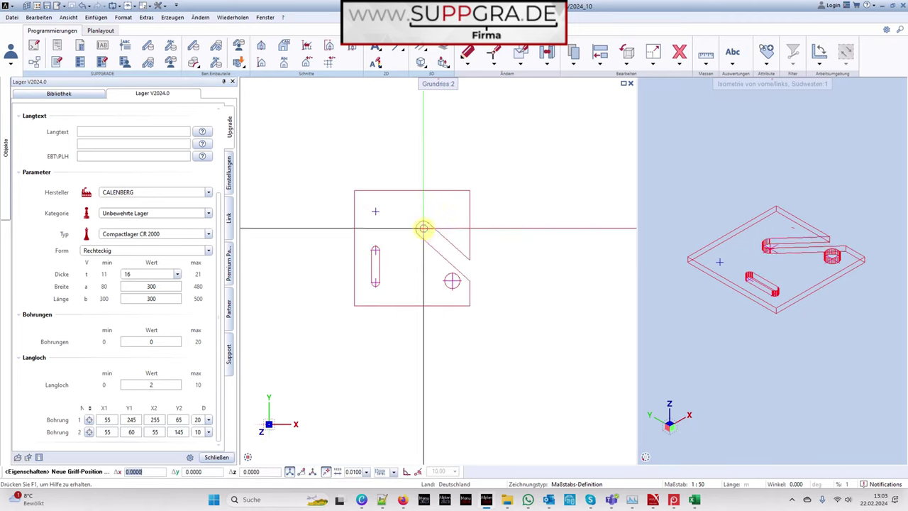
pyautogui.click(452, 220)
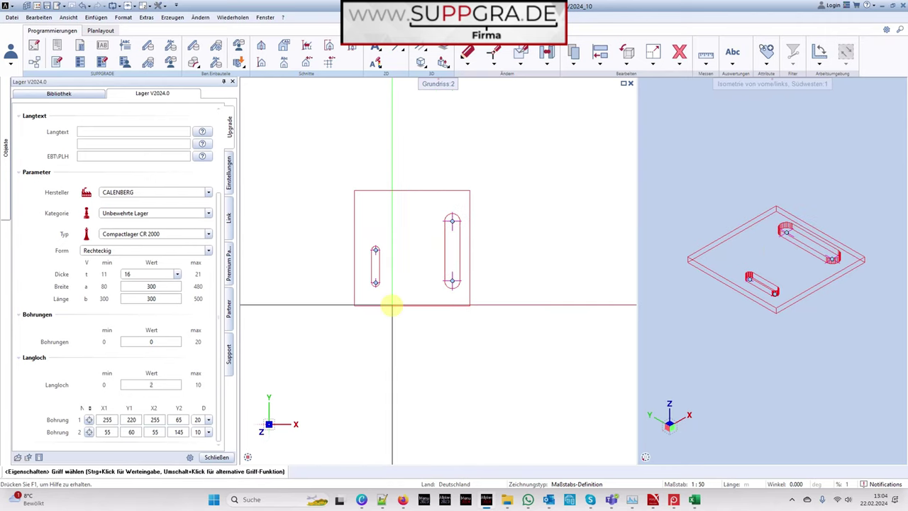
pyautogui.click(376, 250)
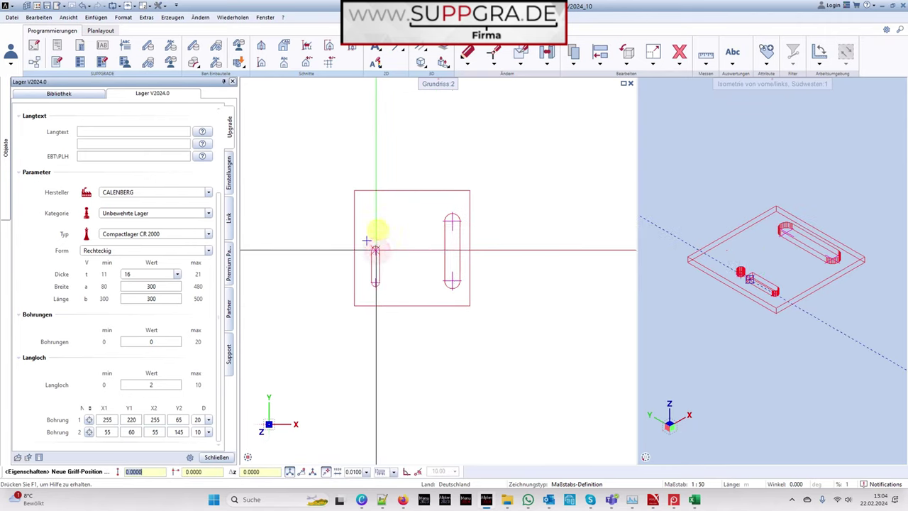
pyautogui.click(376, 222)
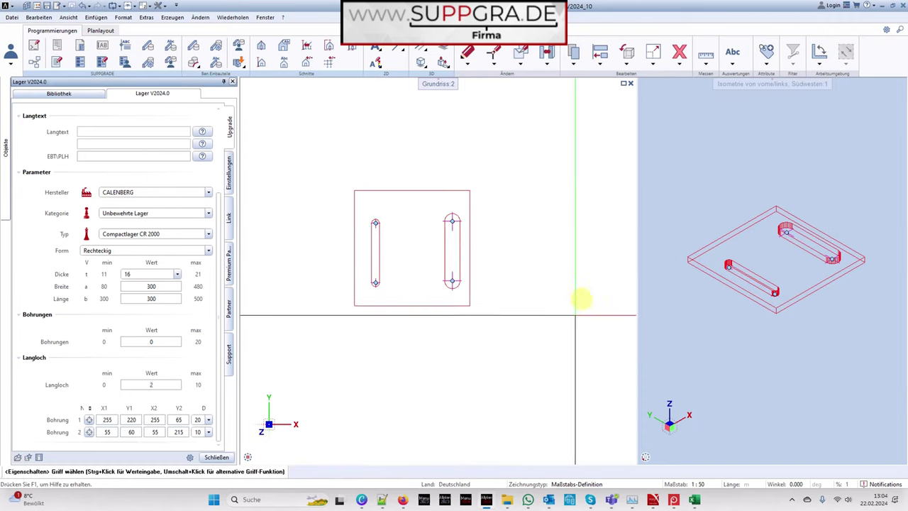
# Set the first slot's coordinates to X1 225, Y1 200, X2 225 and Y2 60.
pyautogui.click(112, 422)
pyautogui.press('Return')
pyautogui.write('225')
pyautogui.press('Return')
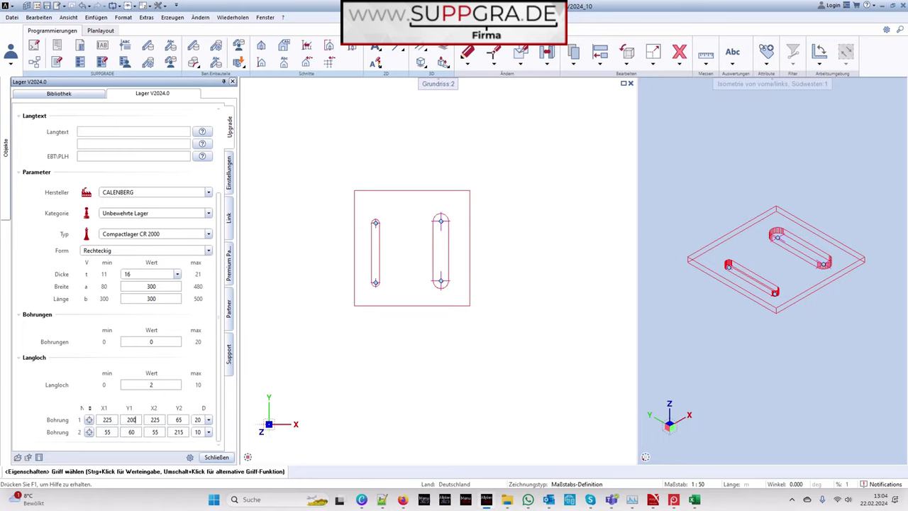
pyautogui.write('200')
pyautogui.click(173, 424)
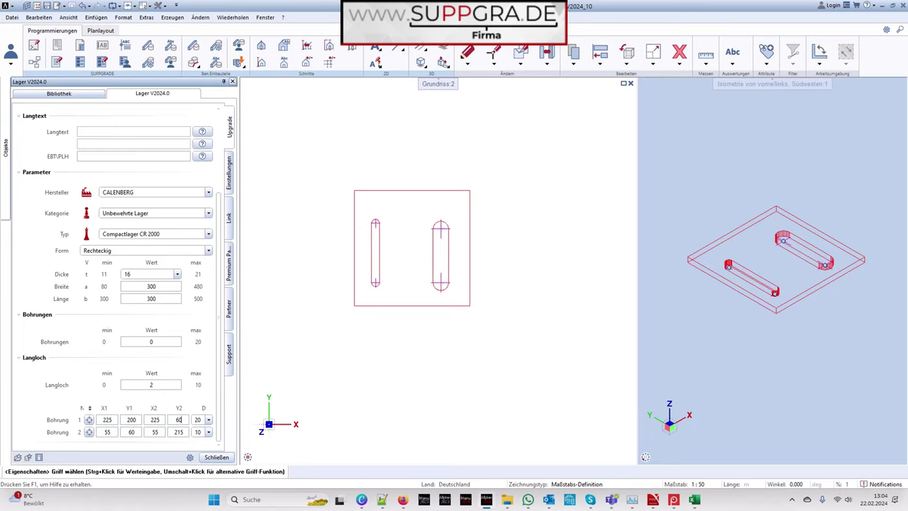
pyautogui.press('Return')
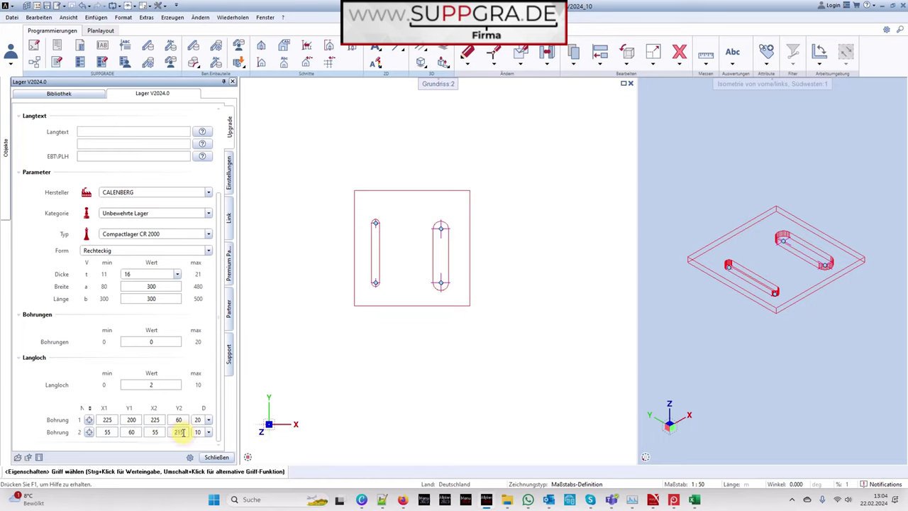
# Set the second slot's X2 to 65 and Y2 to 60, and move its start point up level with the first slot's upper end.
pyautogui.write('60')
pyautogui.press('Return')
pyautogui.click(154, 432)
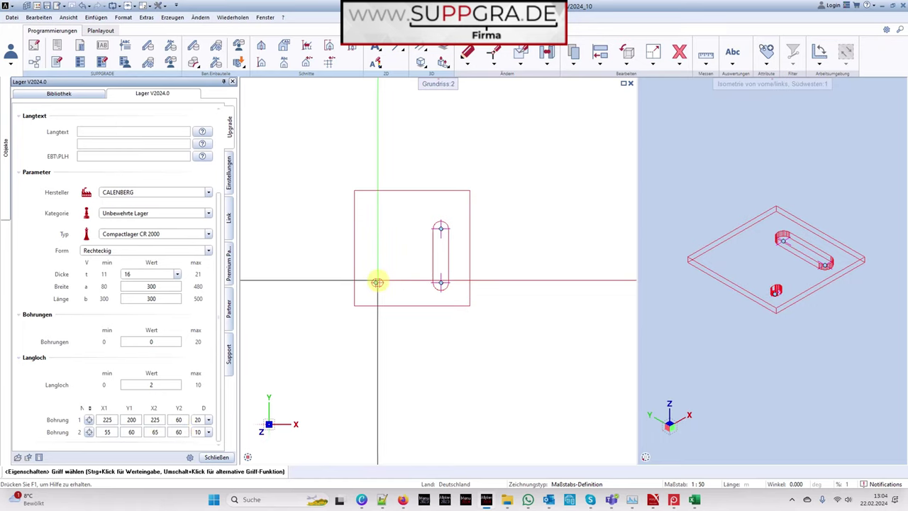
pyautogui.click(377, 282)
pyautogui.click(381, 228)
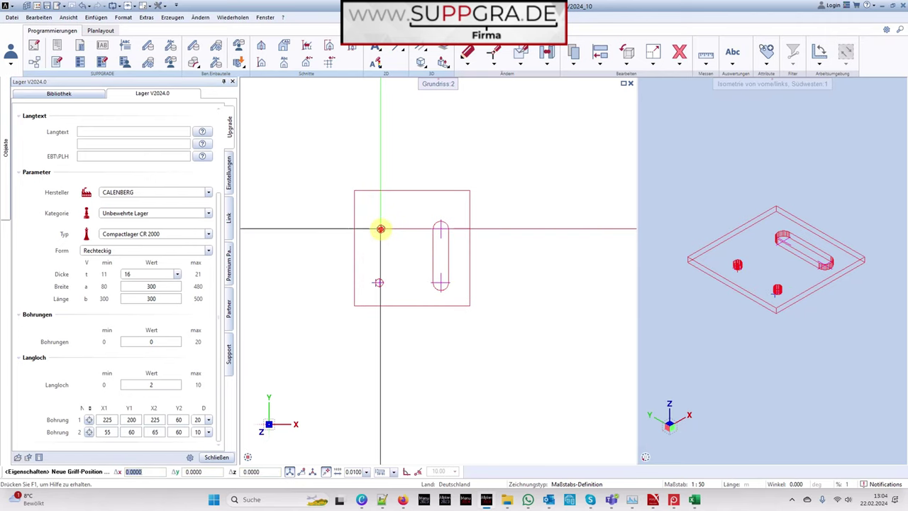